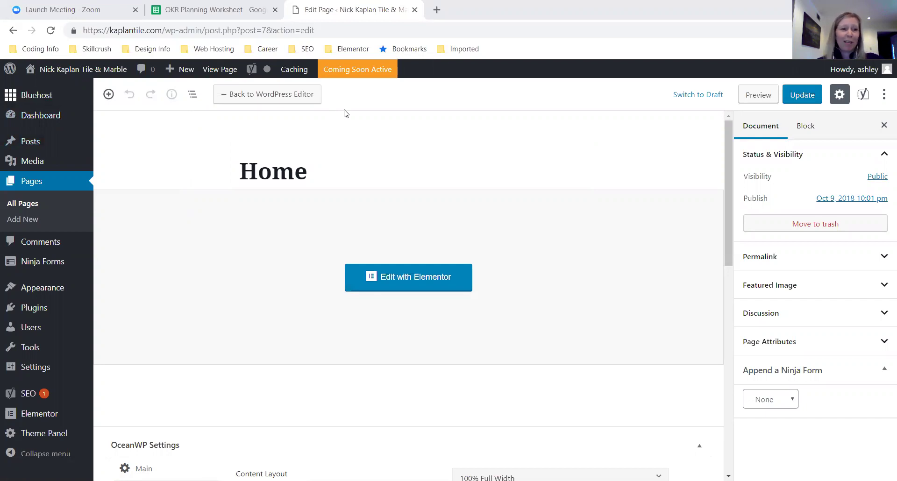
- Open the Home page from Pages > All Pages in the WordPress editor
{"action": "mouse_move", "coordinate": [54, 92]}
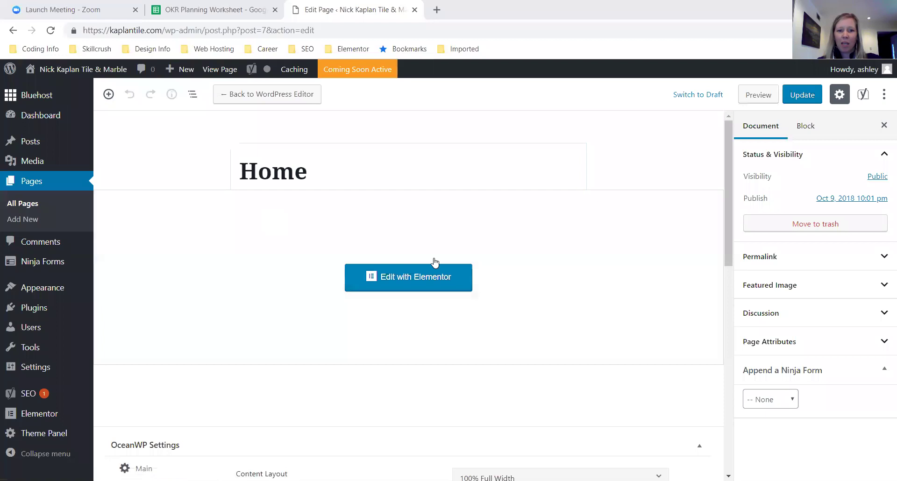
- Load the Home page in Elementor and check the Color Picker palette before returning to the widgets
{"action": "left_click", "coordinate": [392, 276]}
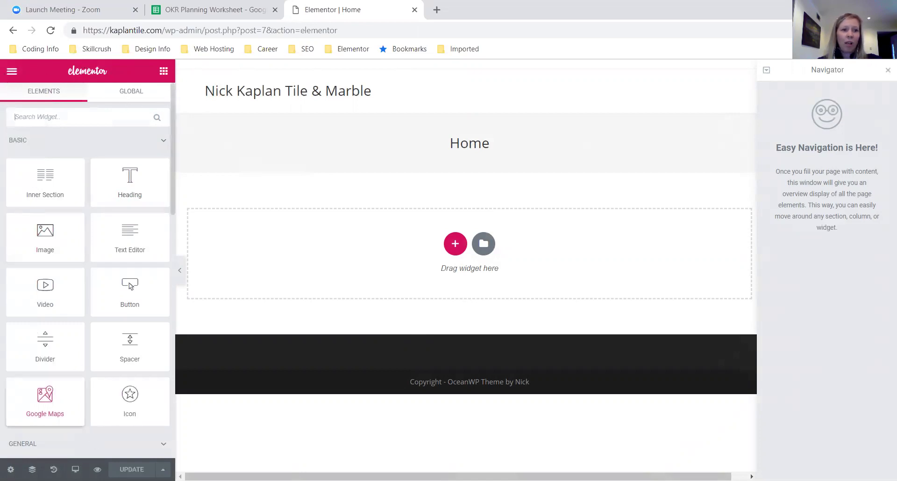
{"action": "left_click", "coordinate": [11, 70]}
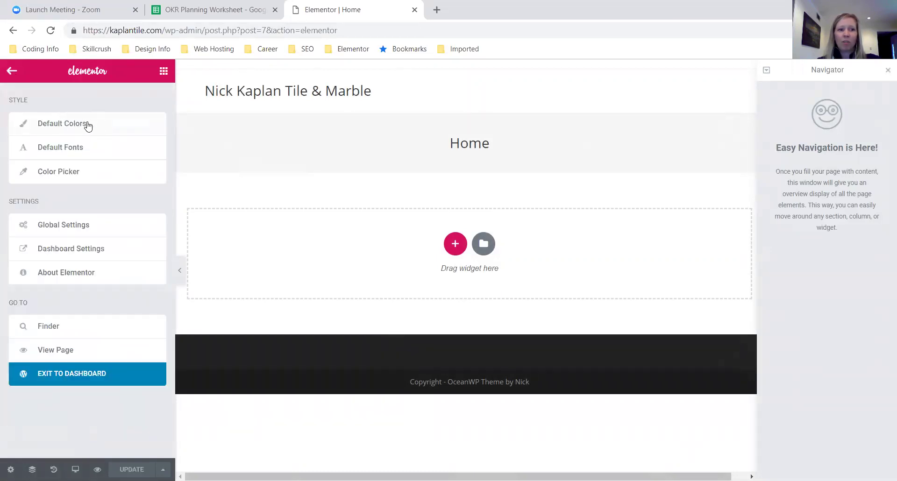
{"action": "left_click", "coordinate": [87, 178]}
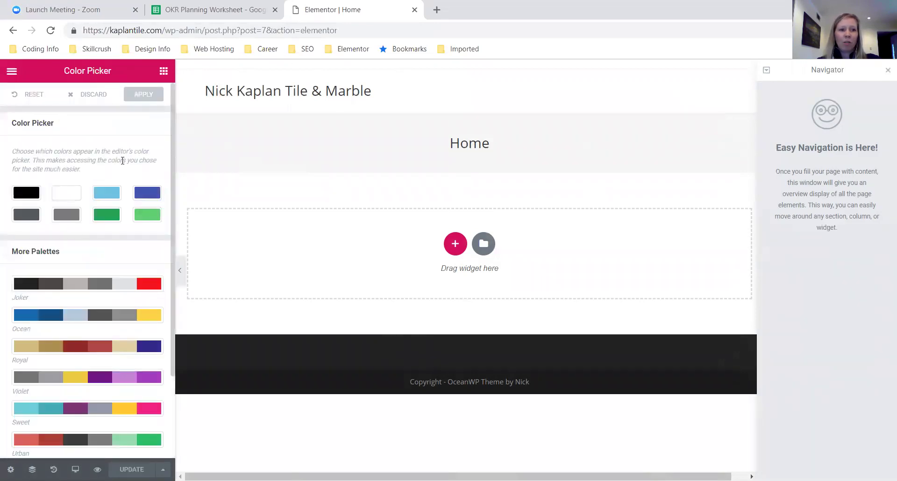
{"action": "left_click", "coordinate": [163, 71]}
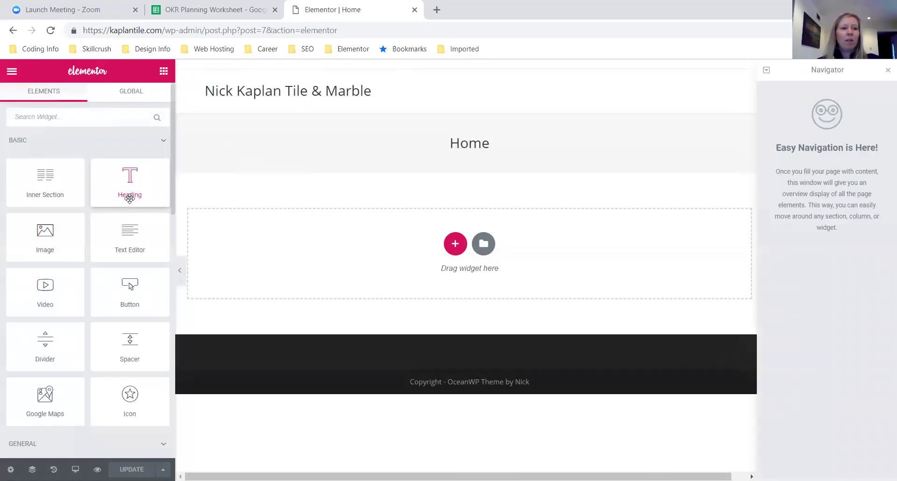
{"action": "left_click", "coordinate": [11, 71]}
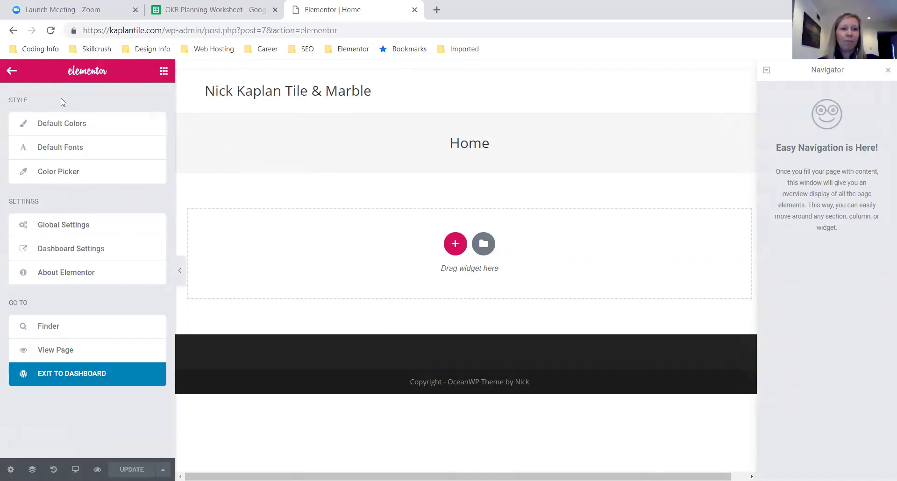
{"action": "left_click", "coordinate": [164, 72]}
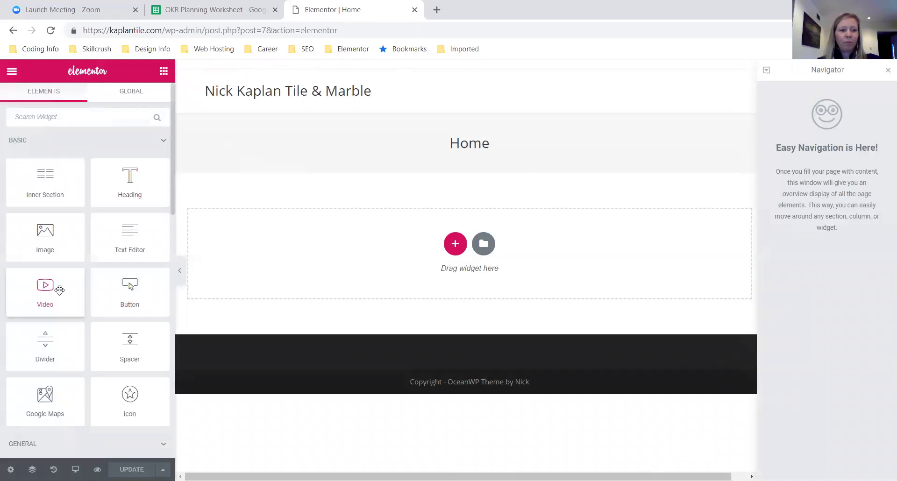
{"action": "scroll", "coordinate": [59, 291], "scroll_direction": "down", "scroll_amount": 5}
{"action": "scroll", "coordinate": [60, 285], "scroll_direction": "up", "scroll_amount": 5}
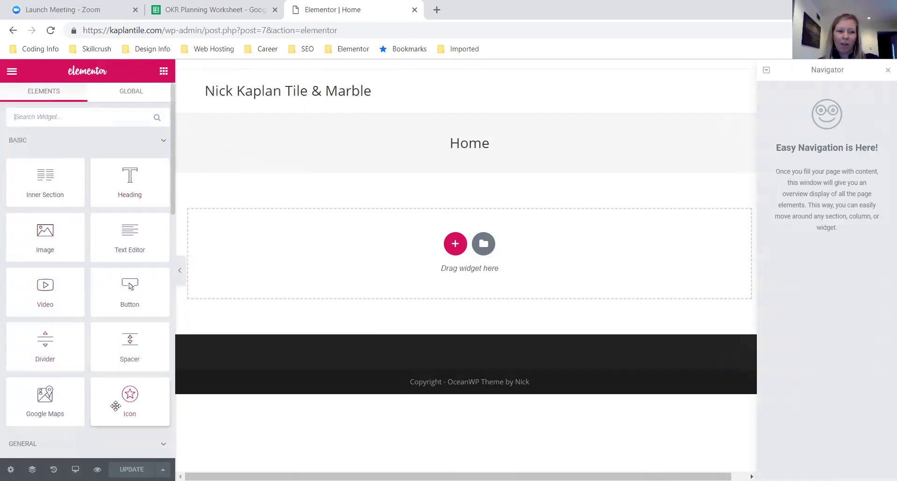
{"action": "scroll", "coordinate": [115, 406], "scroll_direction": "down", "scroll_amount": 6}
{"action": "scroll", "coordinate": [61, 225], "scroll_direction": "up", "scroll_amount": 6}
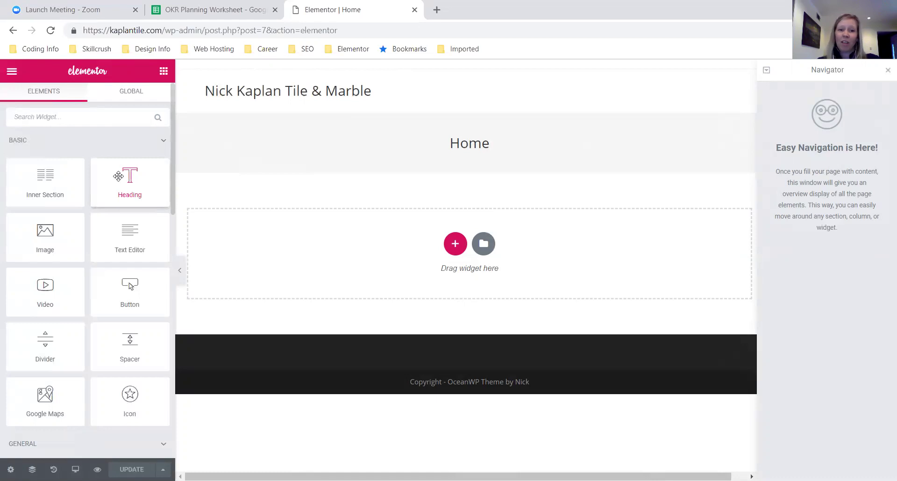
{"action": "left_click_drag", "start_coordinate": [118, 177], "coordinate": [334, 244]}
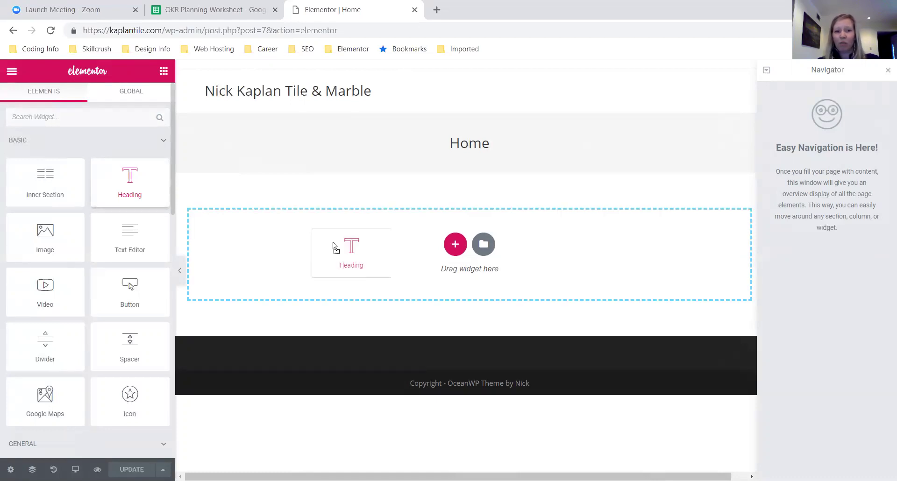
- Add a centred Heading widget reading the owner's name followed by 'Awesome Website'
{"action": "left_click_drag", "start_coordinate": [333, 242], "coordinate": [323, 232]}
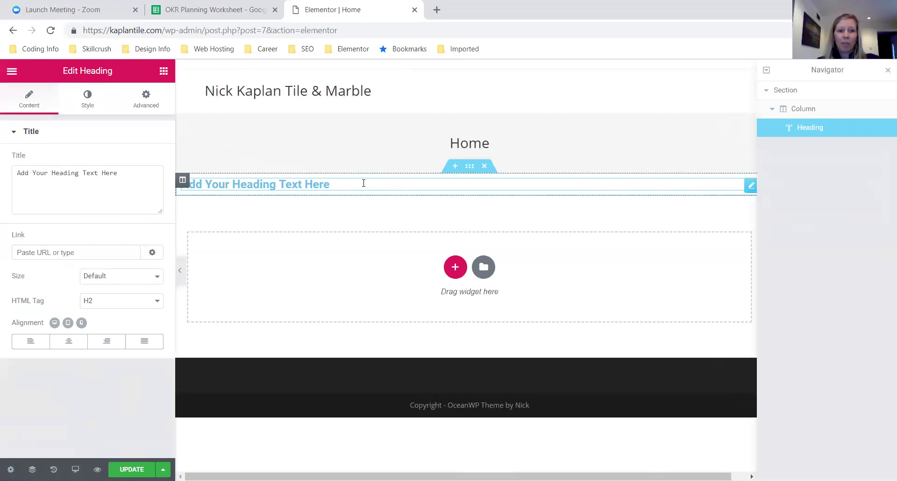
{"action": "left_click", "coordinate": [134, 167]}
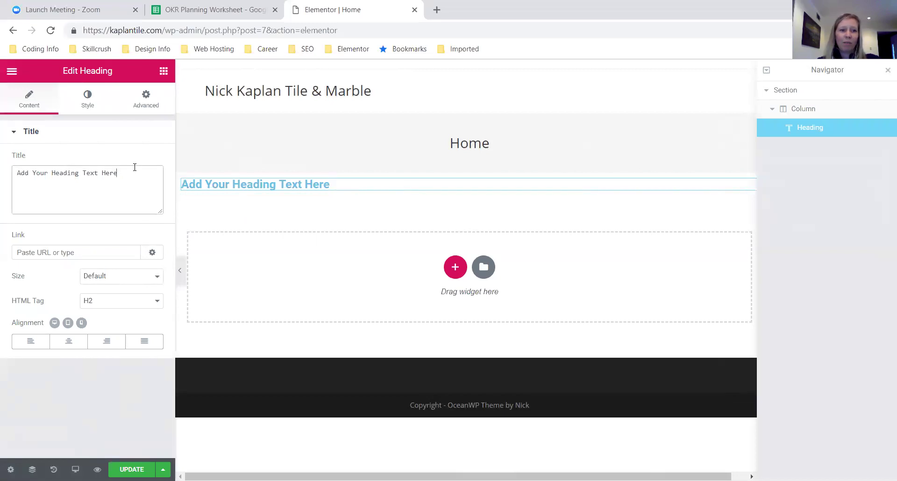
{"action": "left_click_drag", "start_coordinate": [135, 167], "coordinate": [1, 151]}
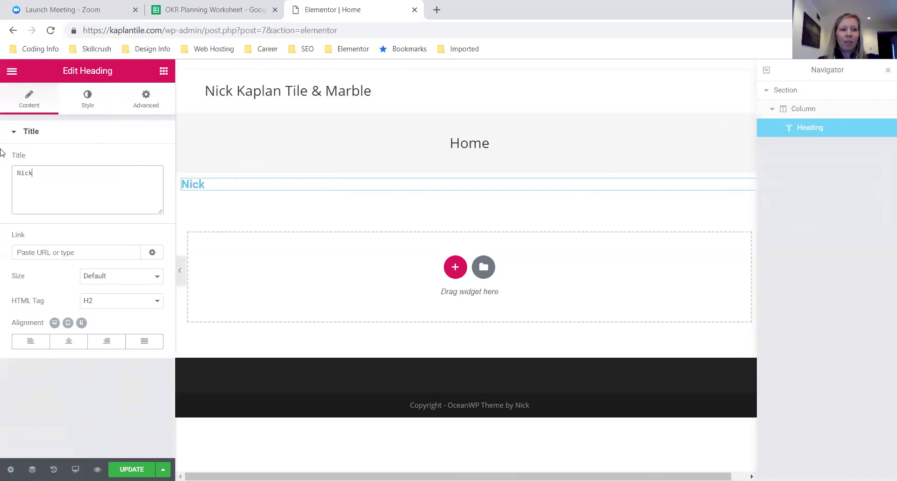
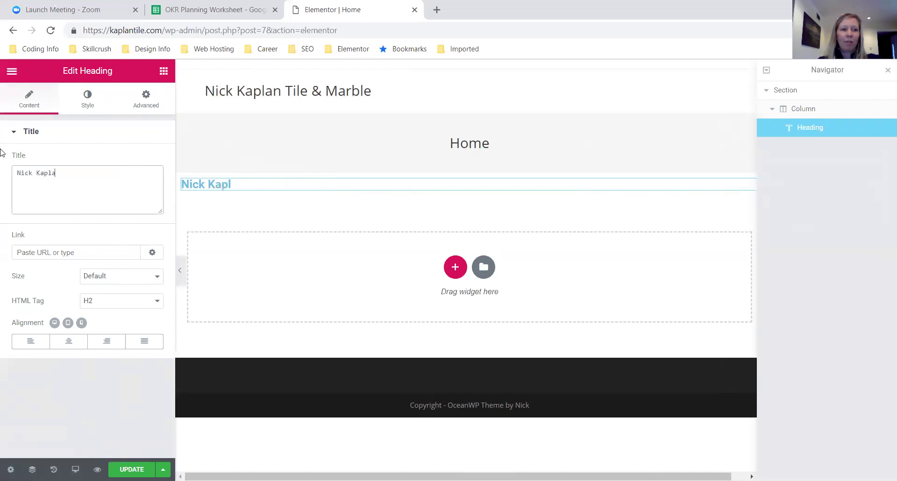
{"action": "key", "text": "BackSpace"}
{"action": "key", "text": "BackSpace"}
{"action": "key", "text": "BackSpace"}
{"action": "key", "text": "BackSpace"}
{"action": "key", "text": "BackSpace"}
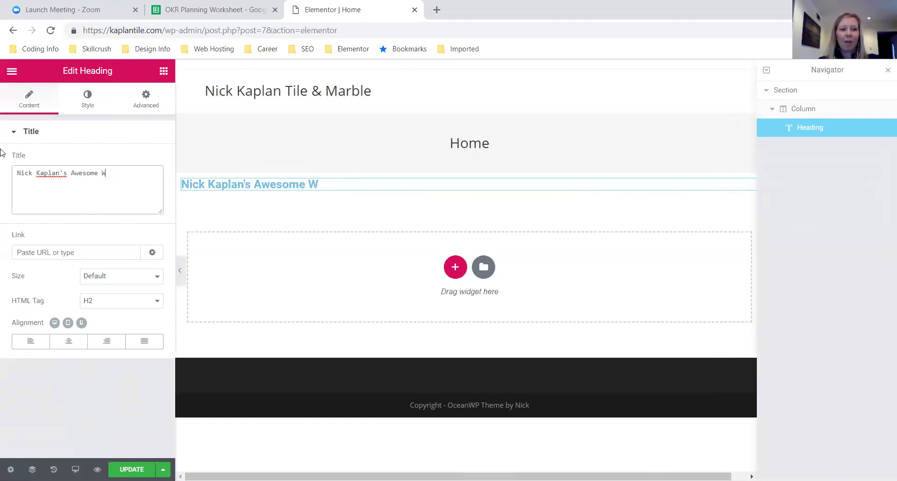
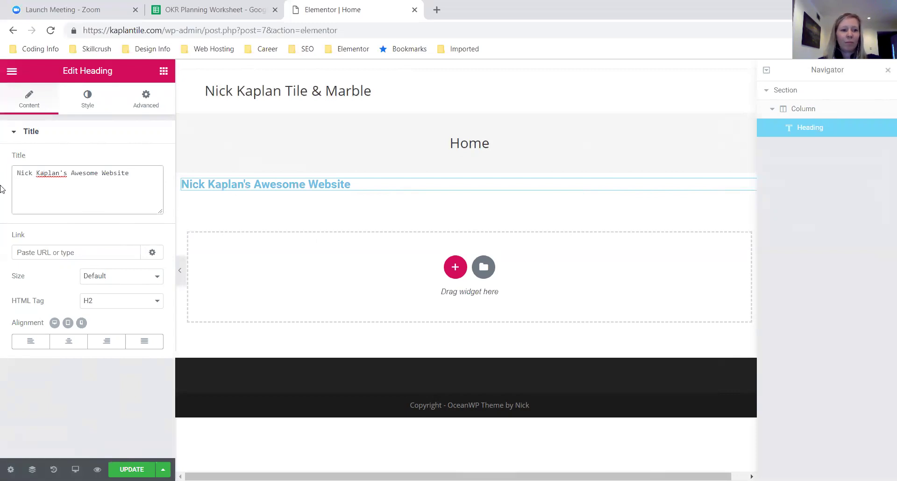
{"action": "left_click", "coordinate": [68, 350]}
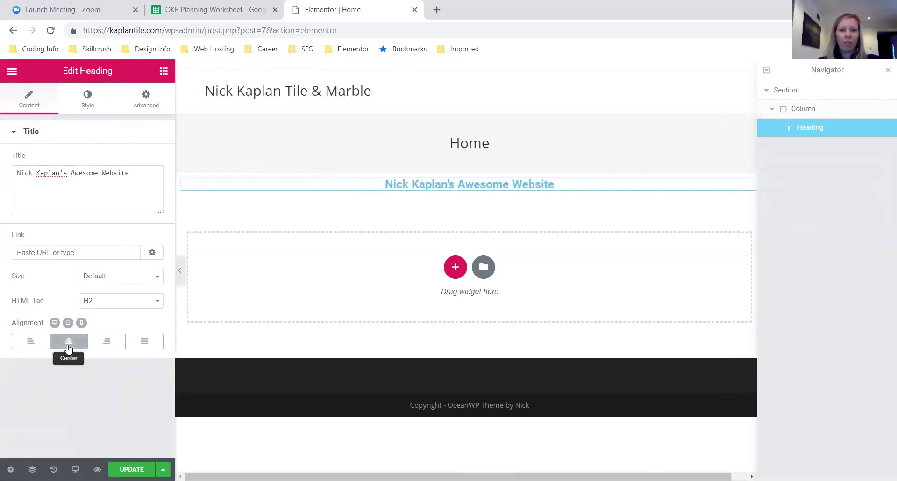
- Set the heading's text colour to the green swatch #23a455
{"action": "left_click", "coordinate": [89, 99]}
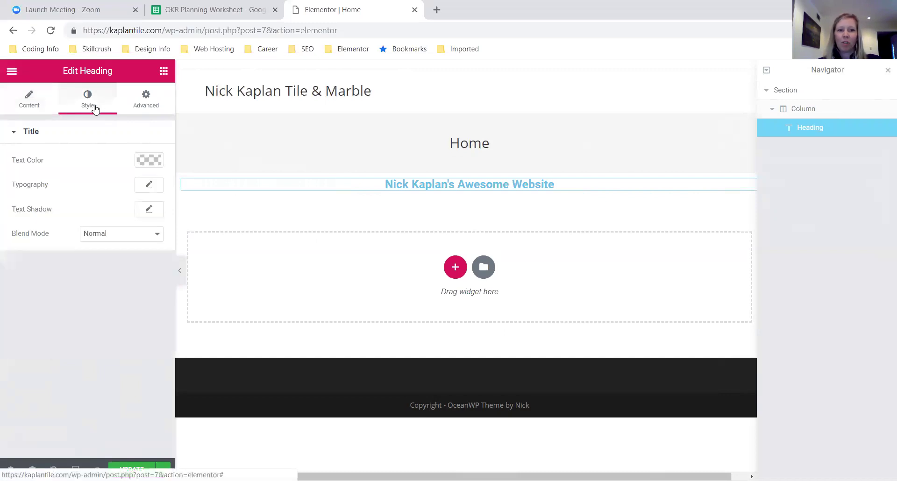
{"action": "left_click", "coordinate": [150, 160]}
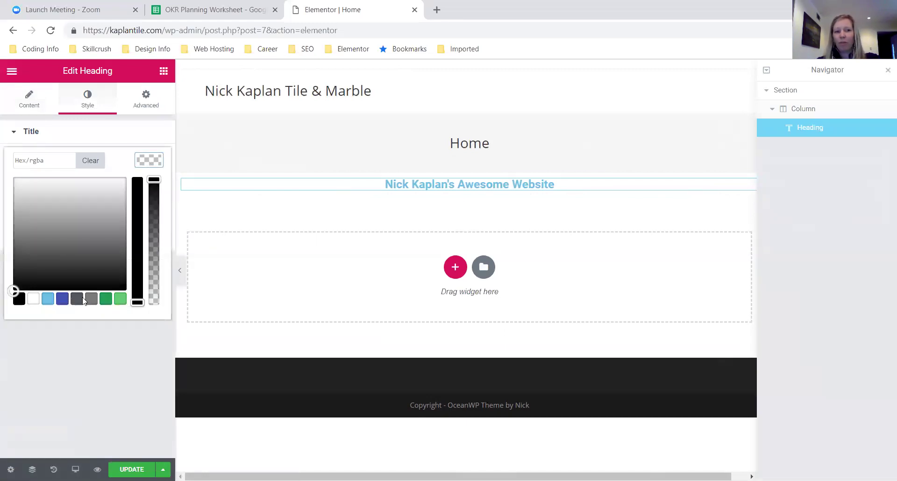
{"action": "left_click", "coordinate": [107, 301]}
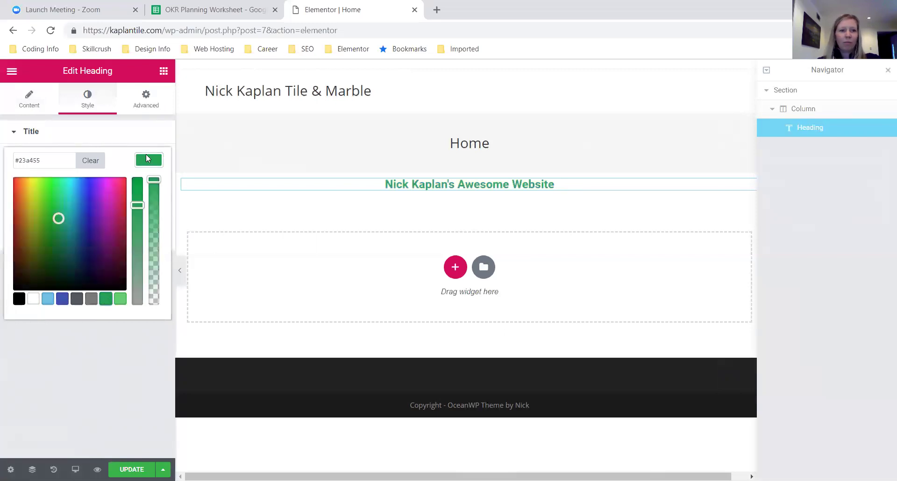
{"action": "left_click", "coordinate": [146, 159]}
- Set the heading's typography size to 43 px and insert an empty section above it
{"action": "left_click", "coordinate": [149, 184]}
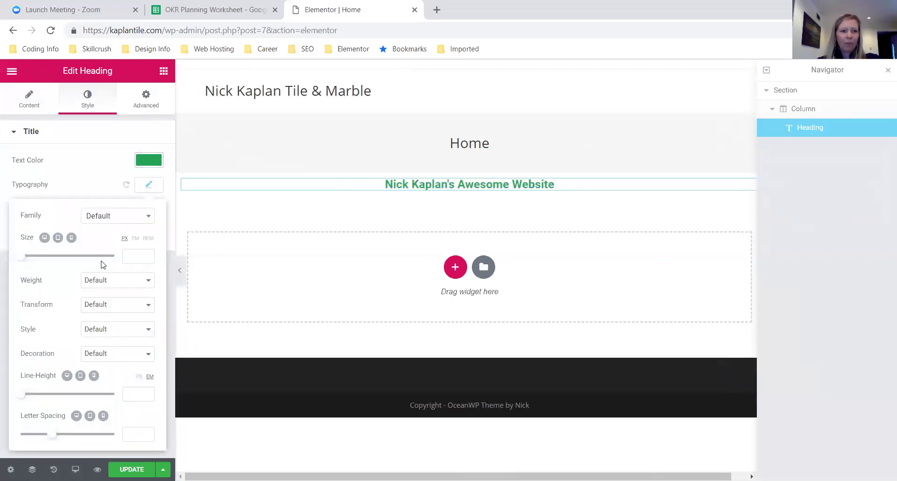
{"action": "left_click_drag", "start_coordinate": [21, 260], "coordinate": [41, 262]}
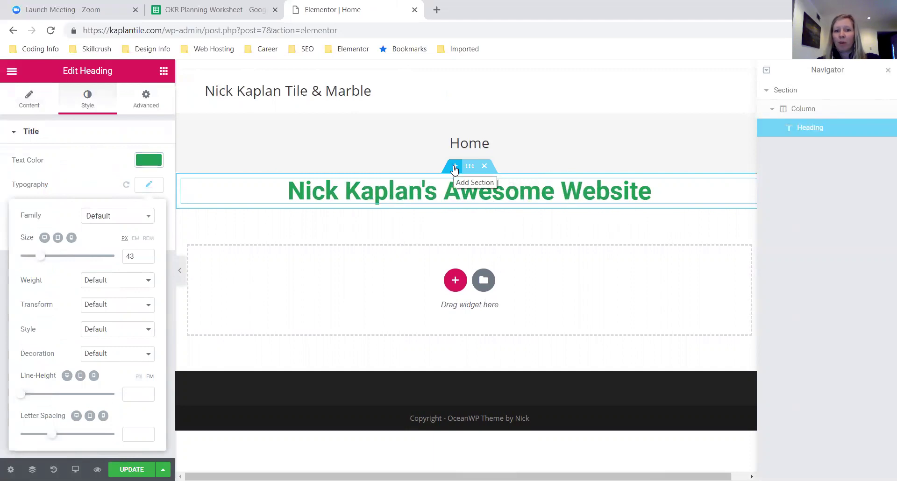
{"action": "left_click", "coordinate": [455, 167]}
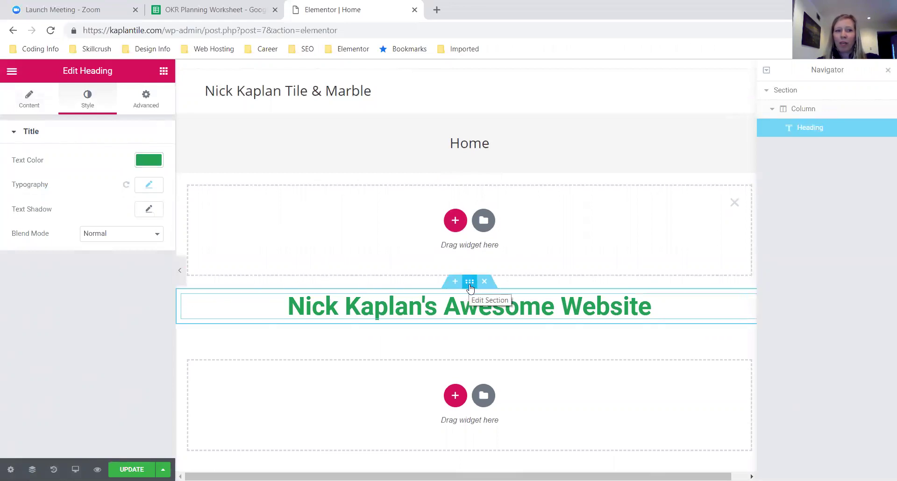
{"action": "left_click", "coordinate": [470, 283]}
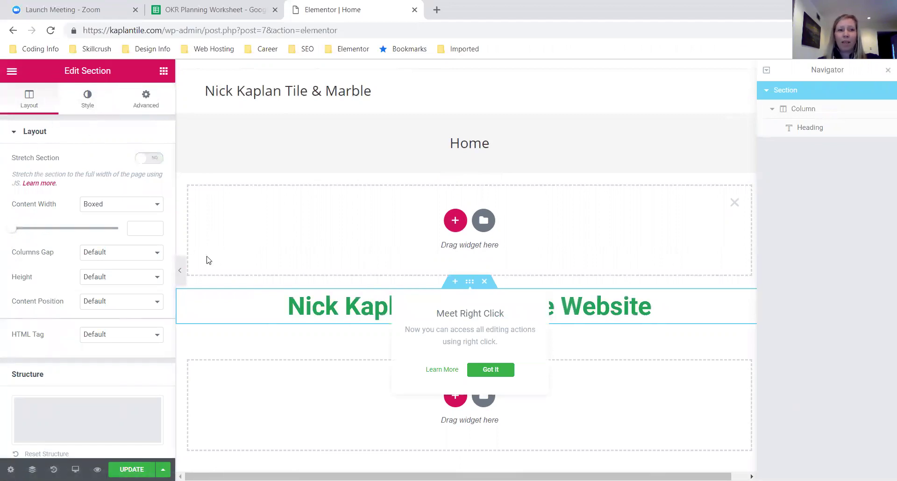
- Dismiss the right-click tip, check the section's context menu, and show the heading section's Style settings
{"action": "left_click", "coordinate": [521, 285]}
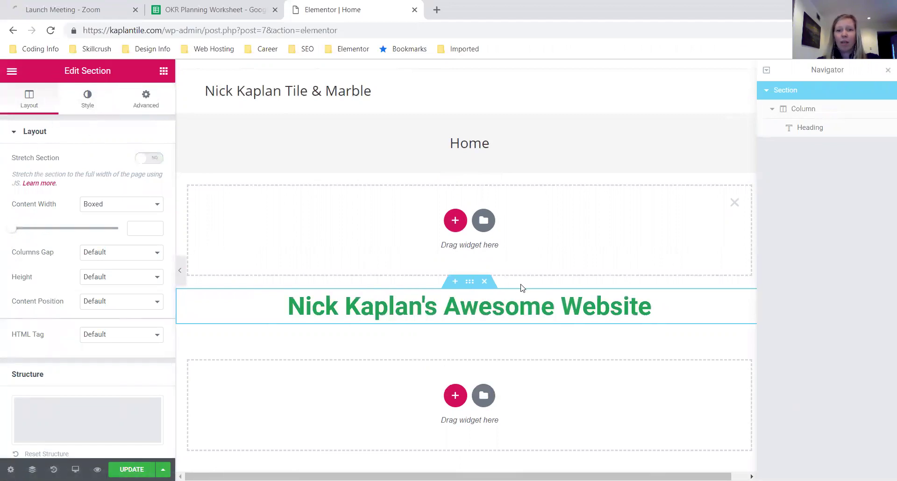
{"action": "right_click", "coordinate": [470, 286]}
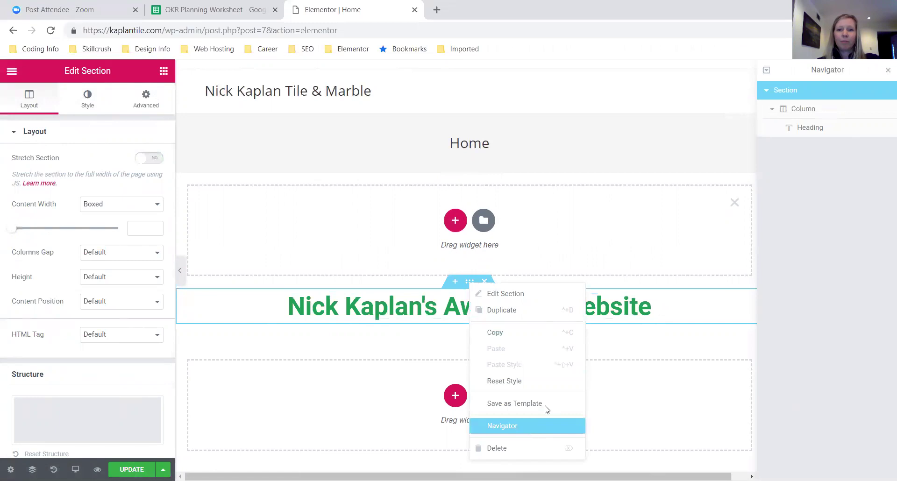
{"action": "left_click", "coordinate": [825, 241]}
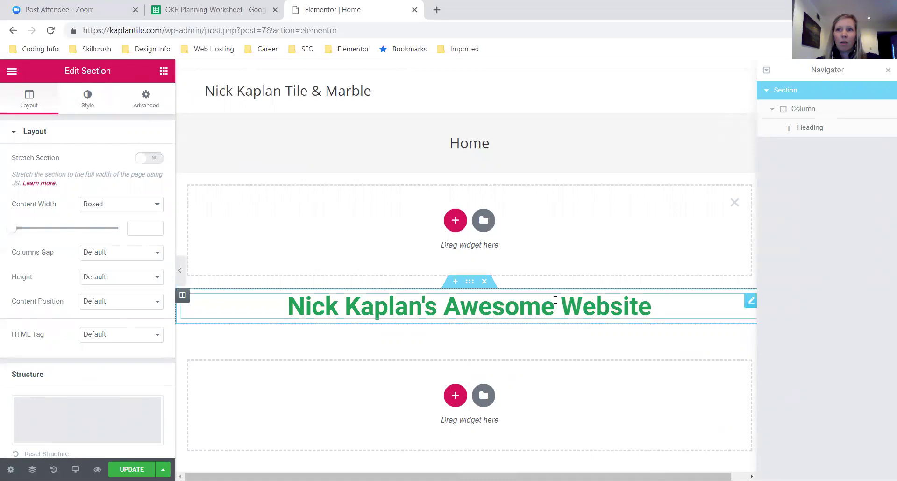
{"action": "left_click", "coordinate": [469, 282]}
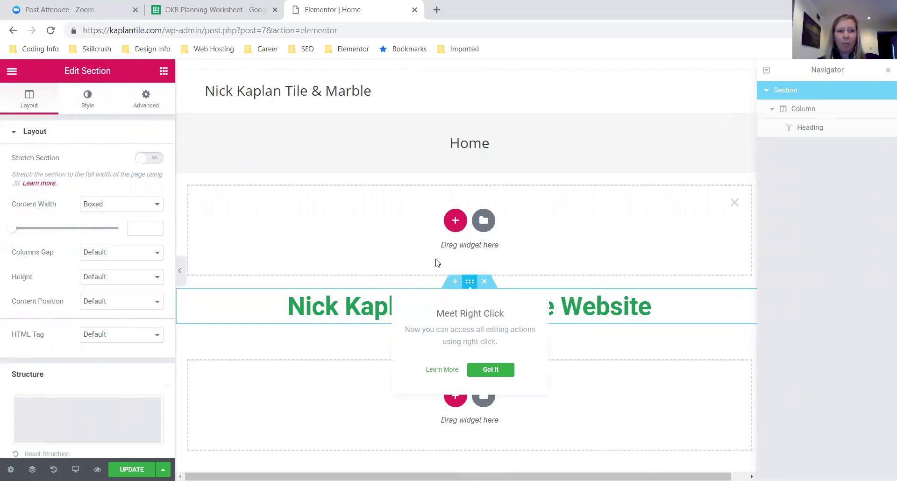
{"action": "left_click", "coordinate": [88, 99]}
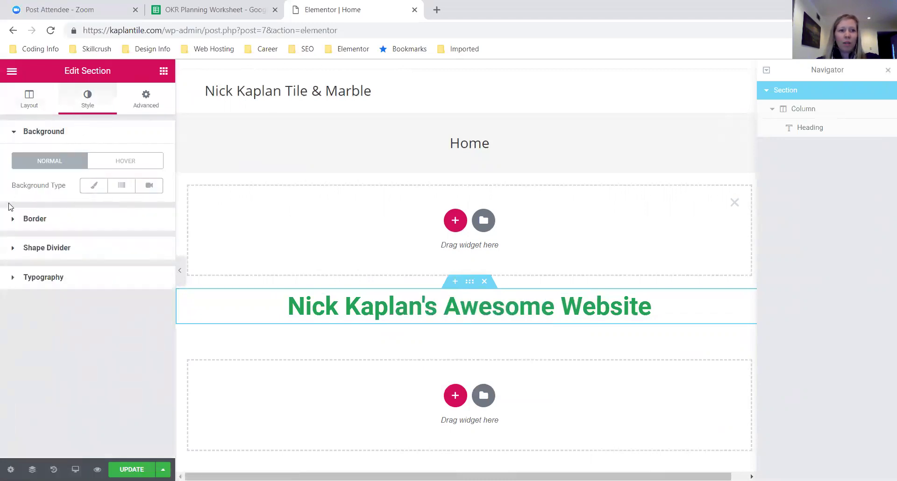
- Give the heading section a Classic light grey background of about #d6d6d6
{"action": "left_click", "coordinate": [92, 186]}
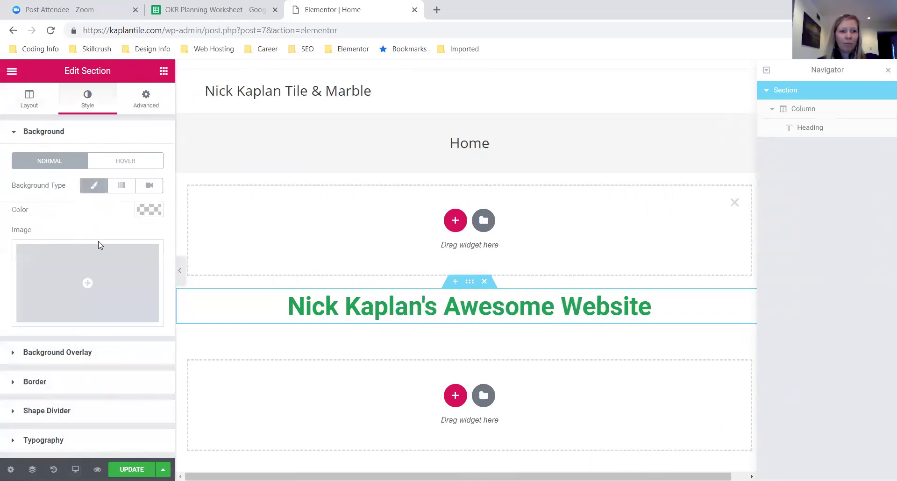
{"action": "left_click", "coordinate": [142, 212]}
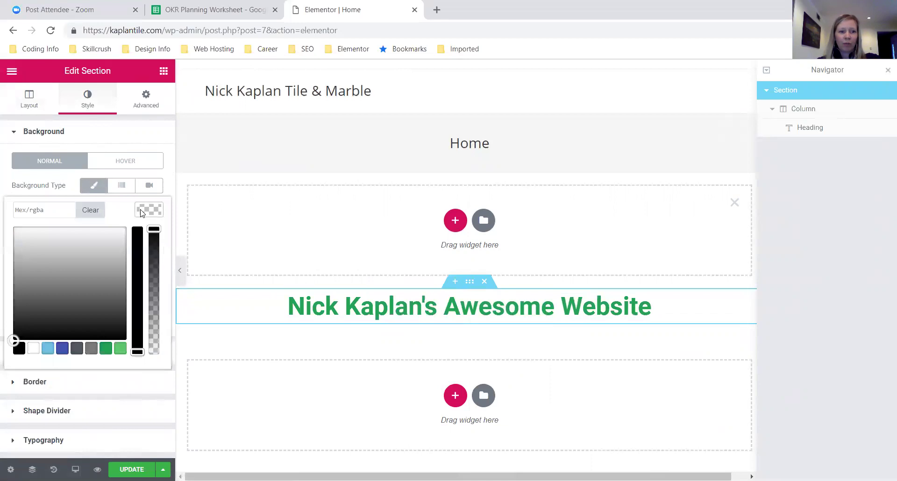
{"action": "left_click", "coordinate": [92, 352]}
{"action": "left_click_drag", "start_coordinate": [13, 286], "coordinate": [18, 244]}
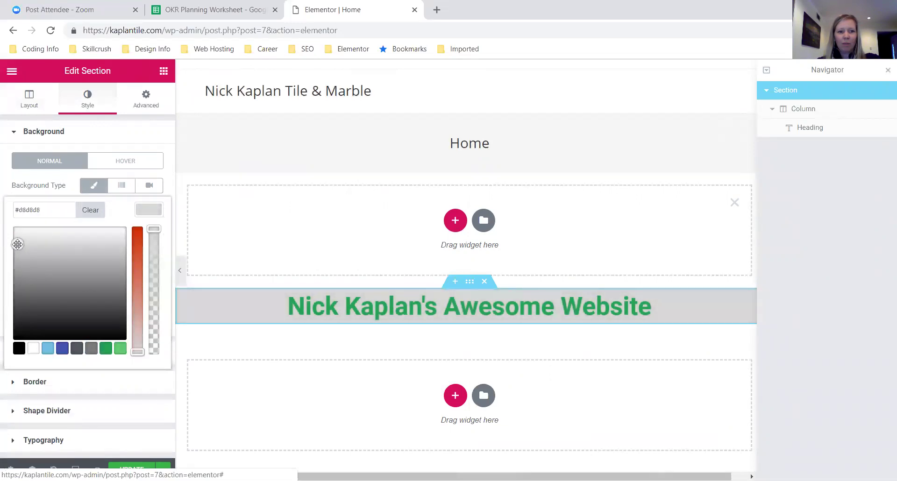
{"action": "left_click", "coordinate": [144, 211]}
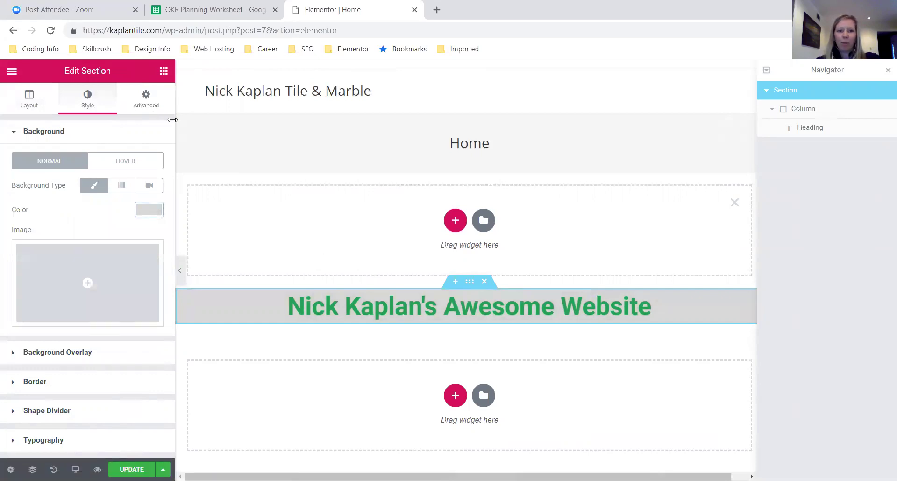
- Set unlinked padding of 100 top and 100 bottom, and delete the empty section above
{"action": "left_click", "coordinate": [145, 100]}
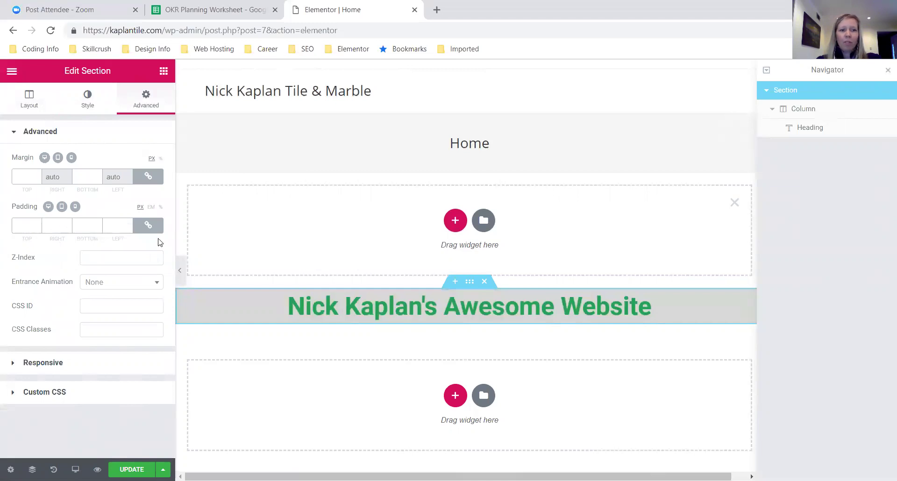
{"action": "left_click", "coordinate": [149, 228]}
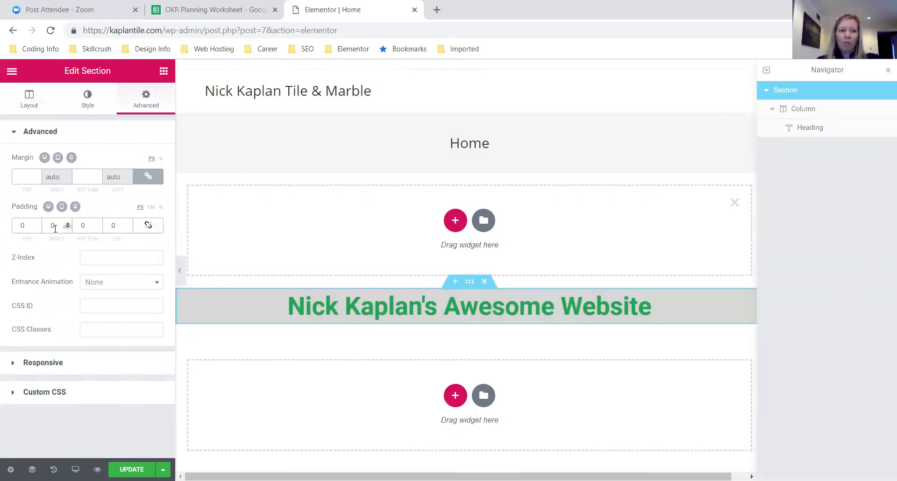
{"action": "left_click_drag", "start_coordinate": [26, 224], "coordinate": [1, 218]}
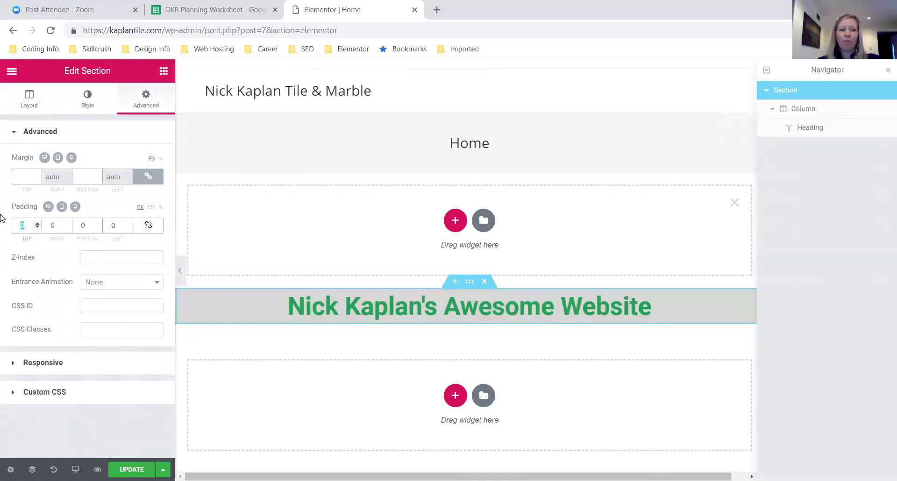
{"action": "type", "text": "100"}
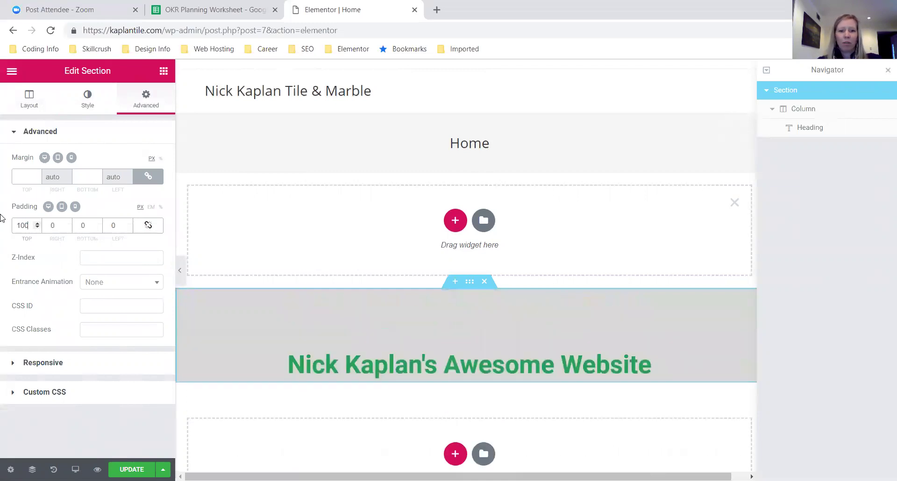
{"action": "left_click_drag", "start_coordinate": [86, 227], "coordinate": [75, 225]}
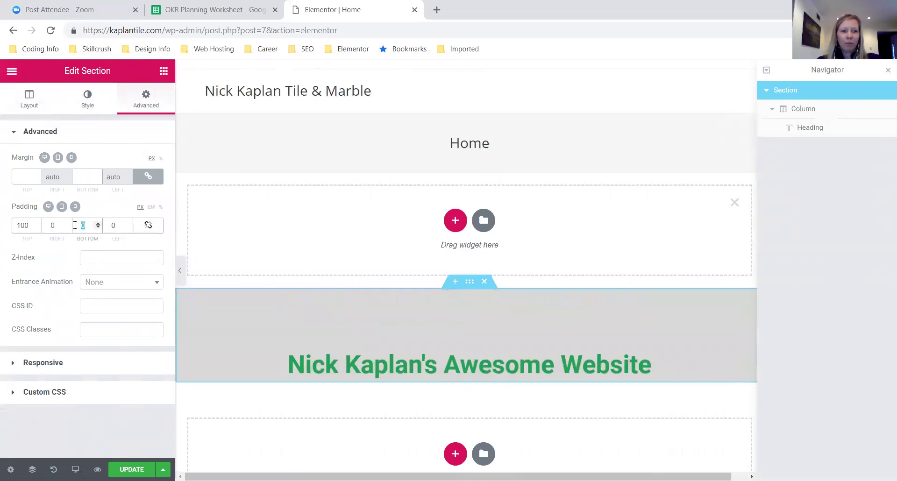
{"action": "type", "text": "100"}
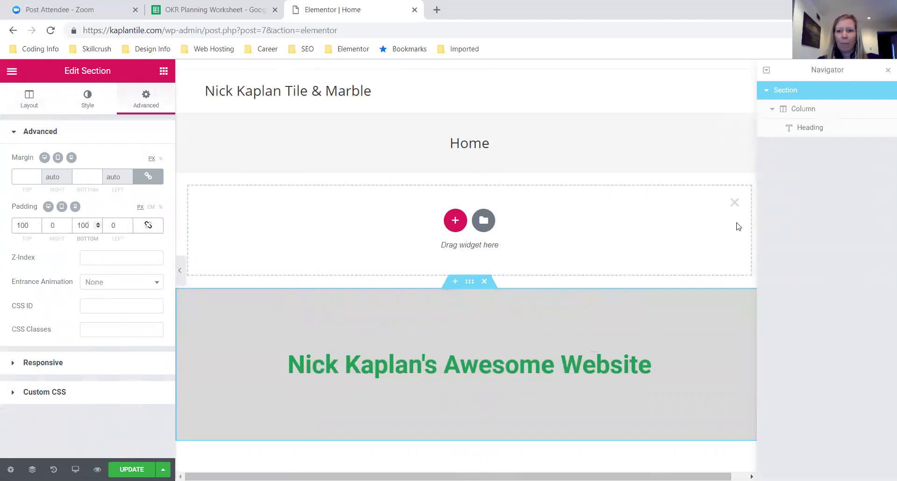
{"action": "left_click", "coordinate": [735, 203]}
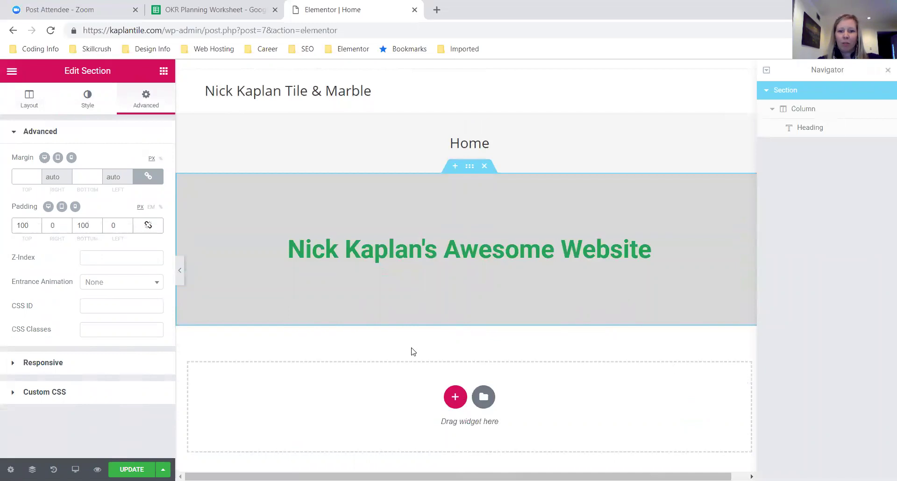
- Add a two-column section below the grey heading section
{"action": "left_click", "coordinate": [456, 397]}
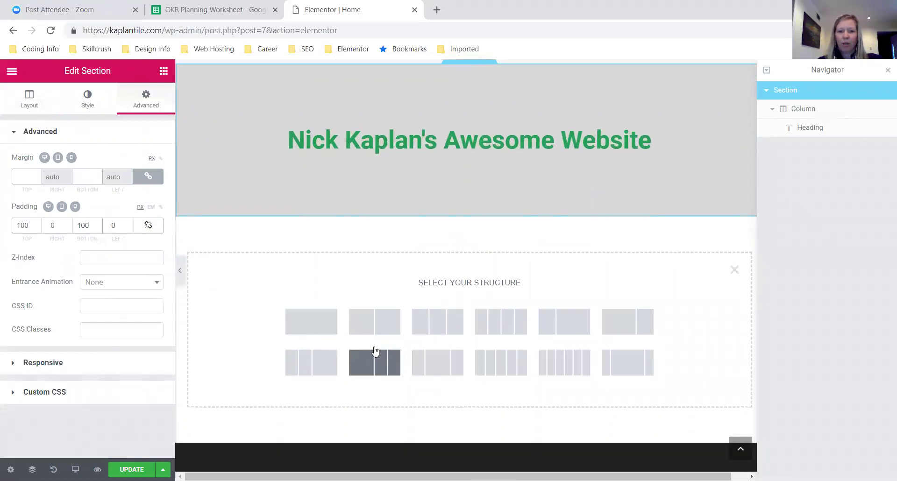
{"action": "left_click", "coordinate": [404, 319]}
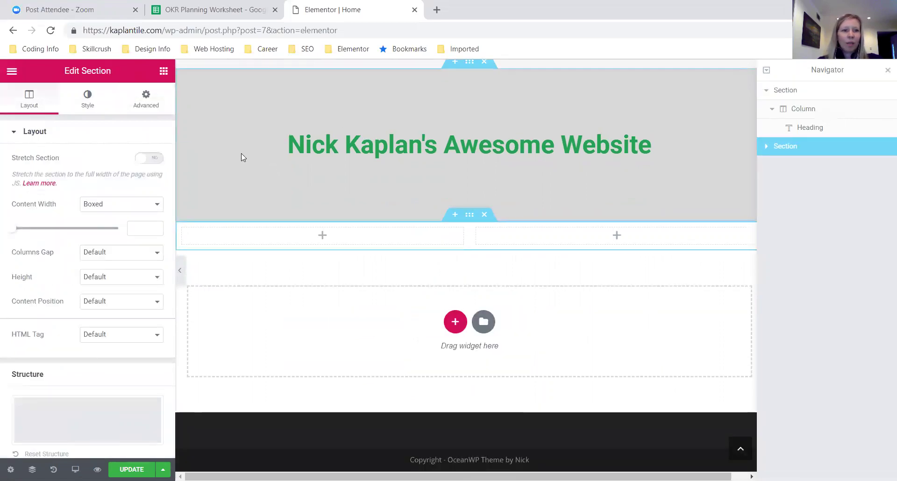
{"action": "left_click", "coordinate": [162, 73]}
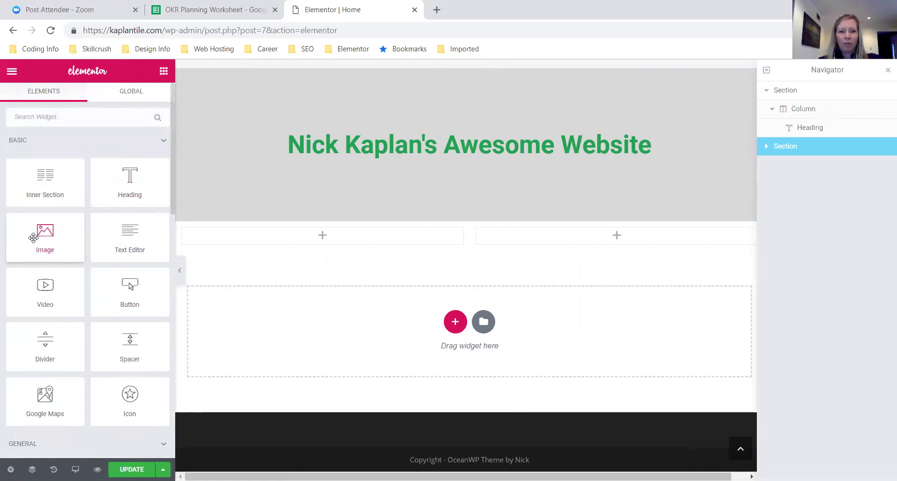
- Place an Image widget in the left column and a Text Editor in the right column
{"action": "left_click_drag", "start_coordinate": [33, 238], "coordinate": [322, 235]}
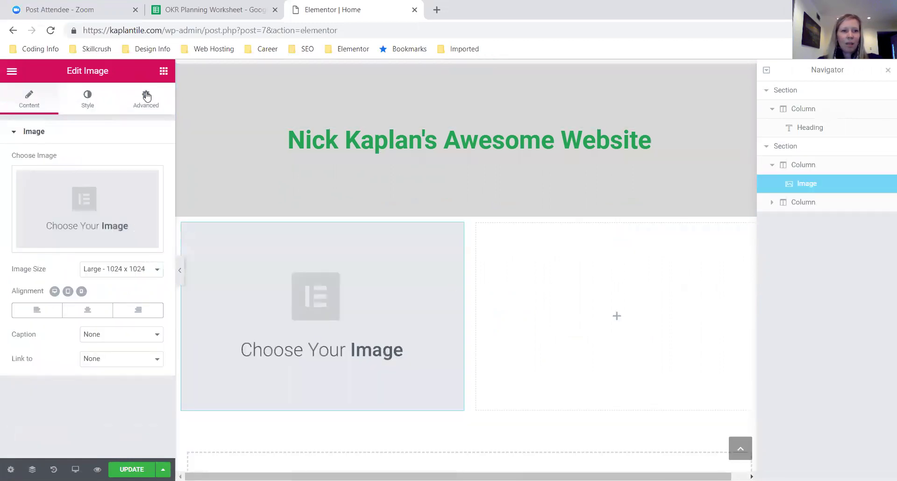
{"action": "left_click", "coordinate": [163, 73]}
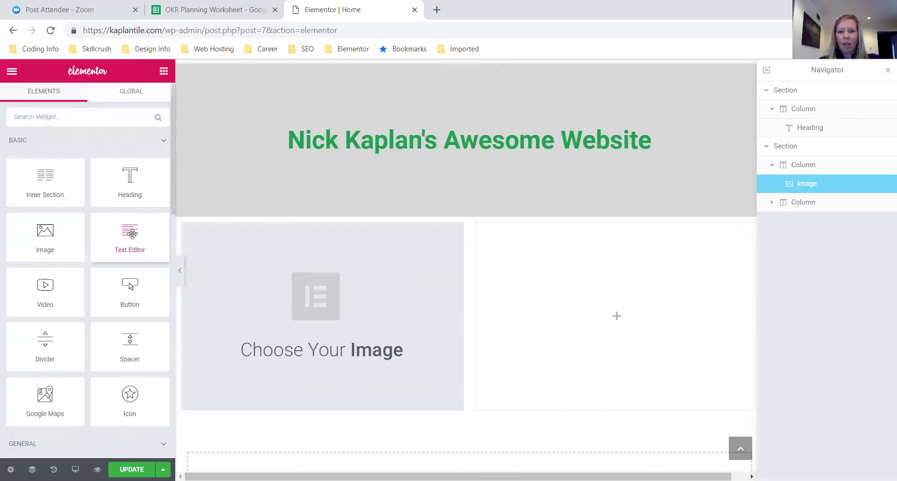
{"action": "left_click_drag", "start_coordinate": [133, 234], "coordinate": [651, 320]}
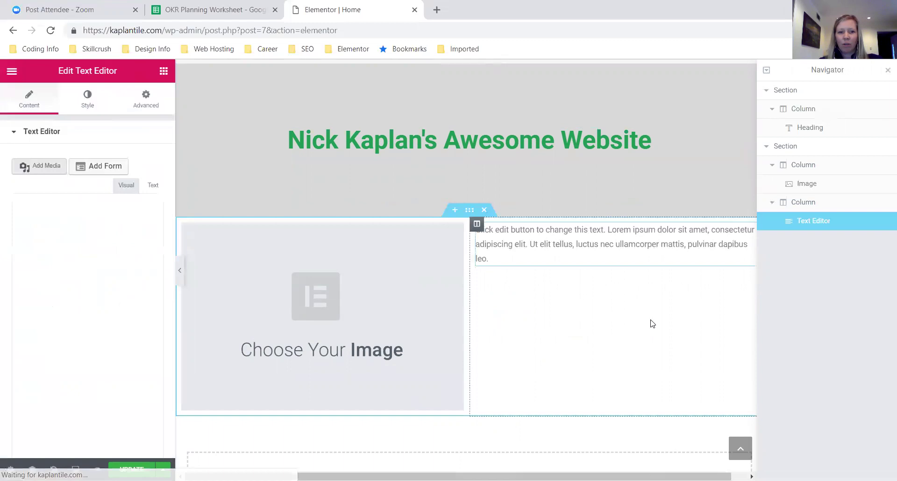
- Set the image to header1.jpg from the media library
{"action": "left_click", "coordinate": [354, 293]}
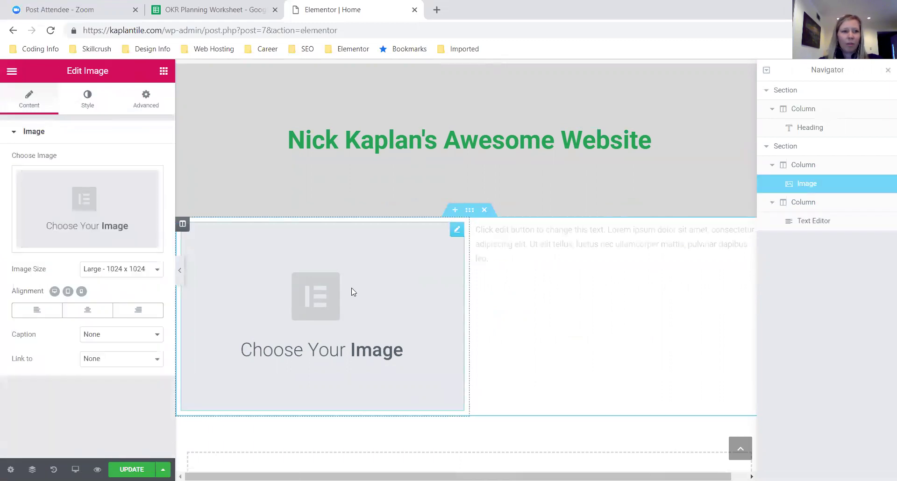
{"action": "left_click", "coordinate": [78, 207]}
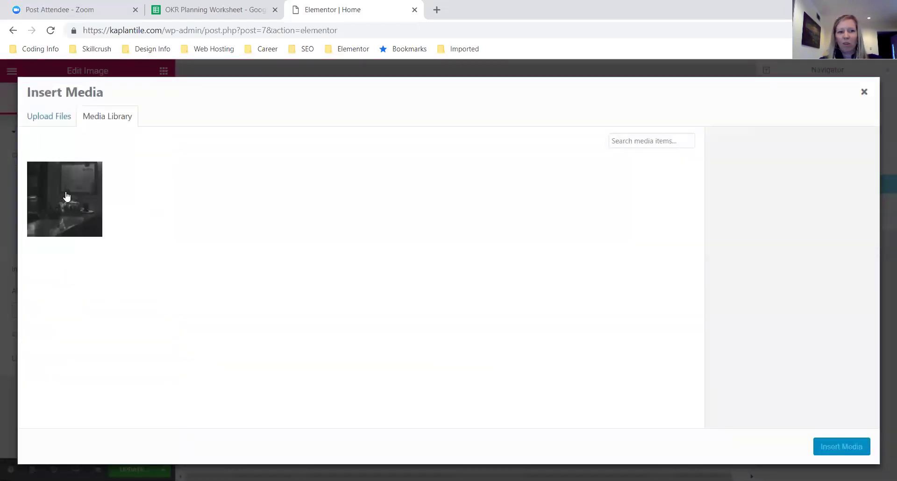
{"action": "left_click", "coordinate": [67, 196]}
{"action": "left_click", "coordinate": [843, 448]}
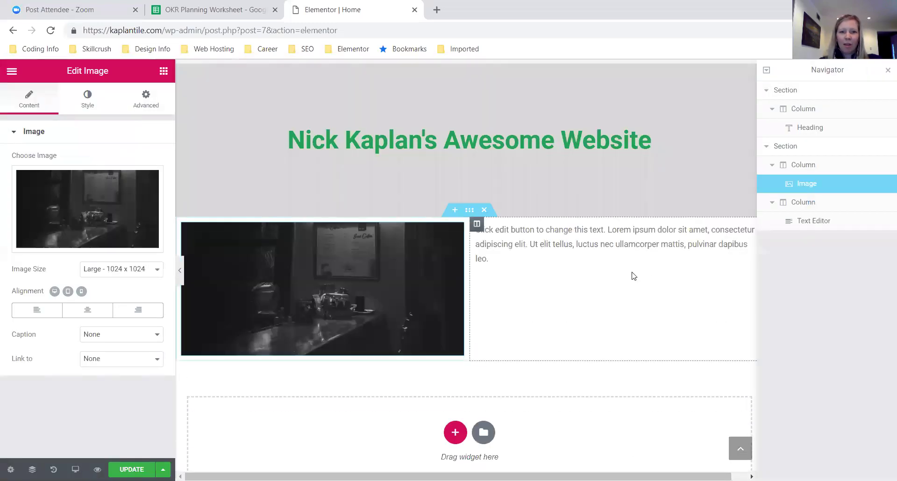
{"action": "left_click", "coordinate": [570, 243]}
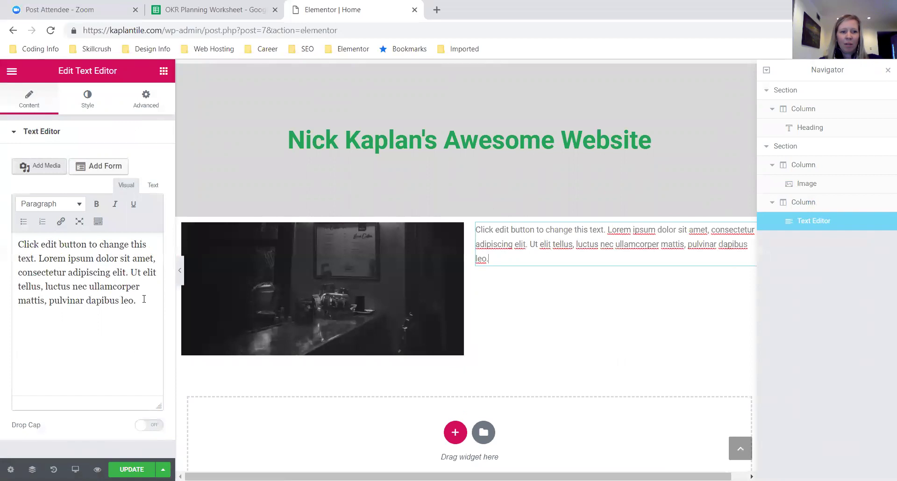
- Replace the placeholder with 'Hey! This is my awesome website. I'm so glad you're here. Take a look around!'
{"action": "left_click", "coordinate": [142, 301]}
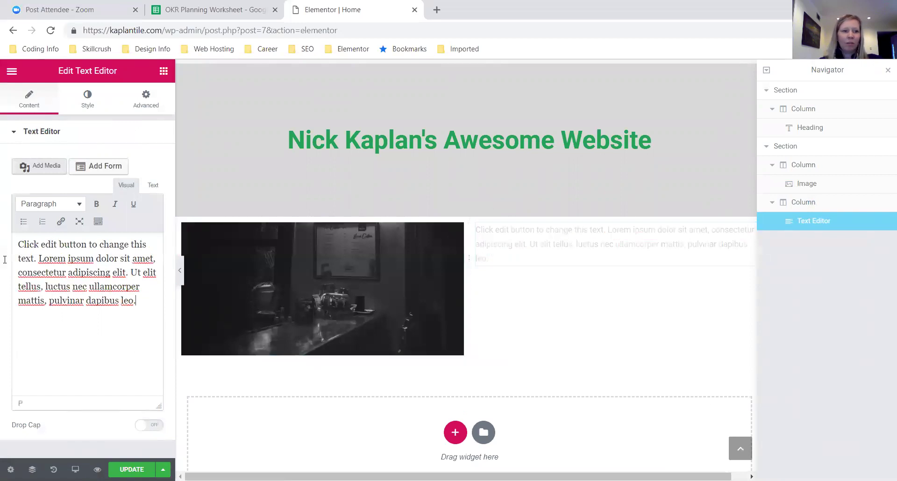
{"action": "key", "text": "ctrl+a"}
{"action": "type", "text": "Hey"}
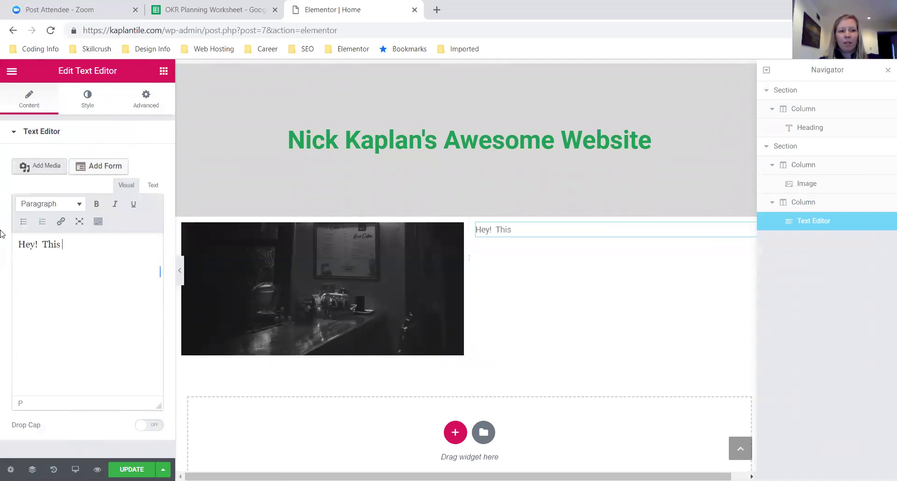
{"action": "type", "text": "my awesome We"}
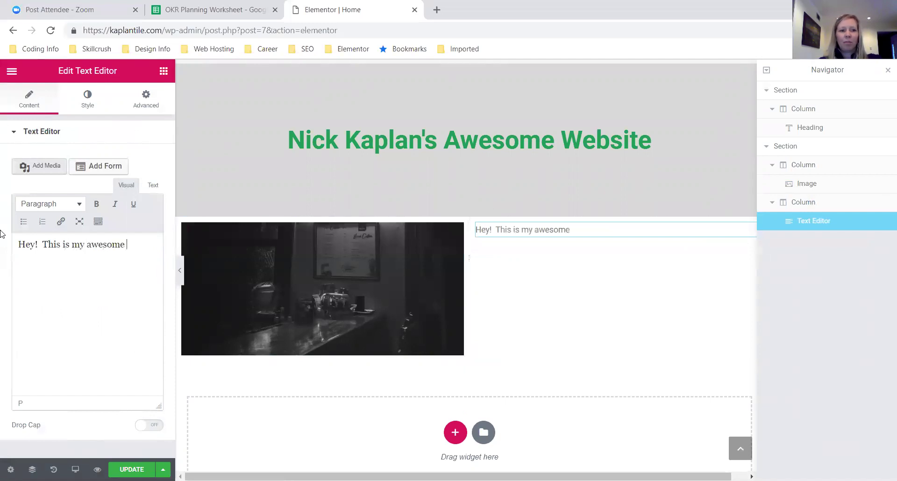
{"action": "key", "text": "BackSpace"}
{"action": "key", "text": "BackSpace"}
{"action": "type", "text": "website.  I'm so glad"}
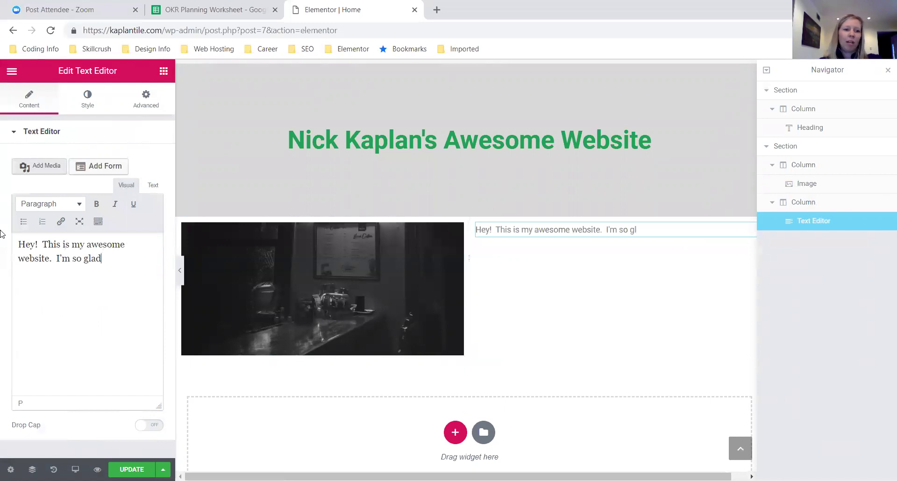
{"action": "type", "text": " you're here.  Take a look"}
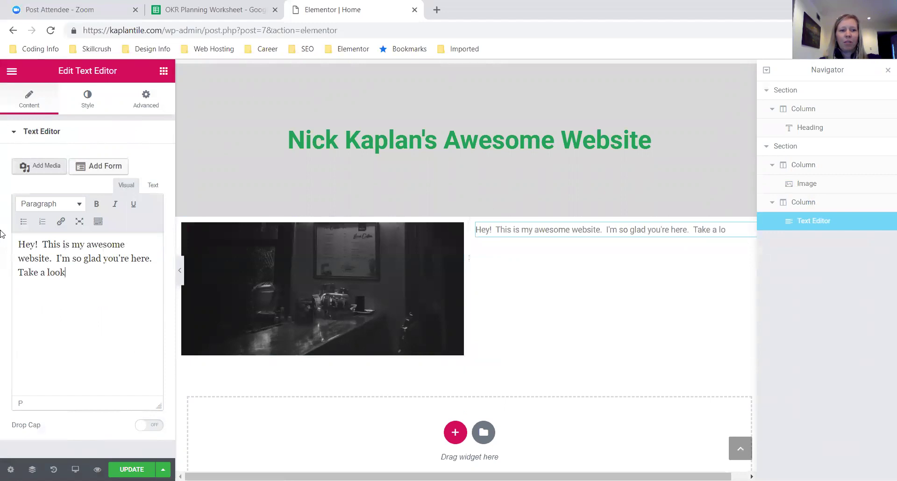
{"action": "type", "text": " around@"}
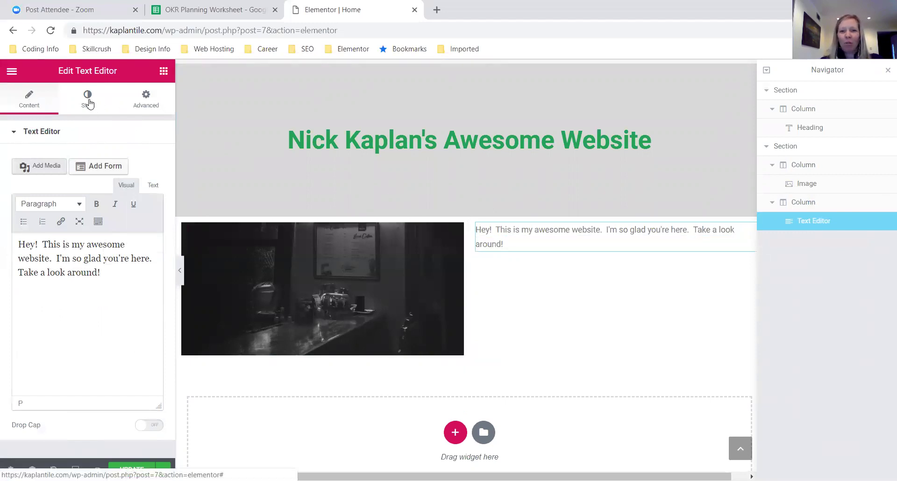
{"action": "left_click", "coordinate": [88, 100]}
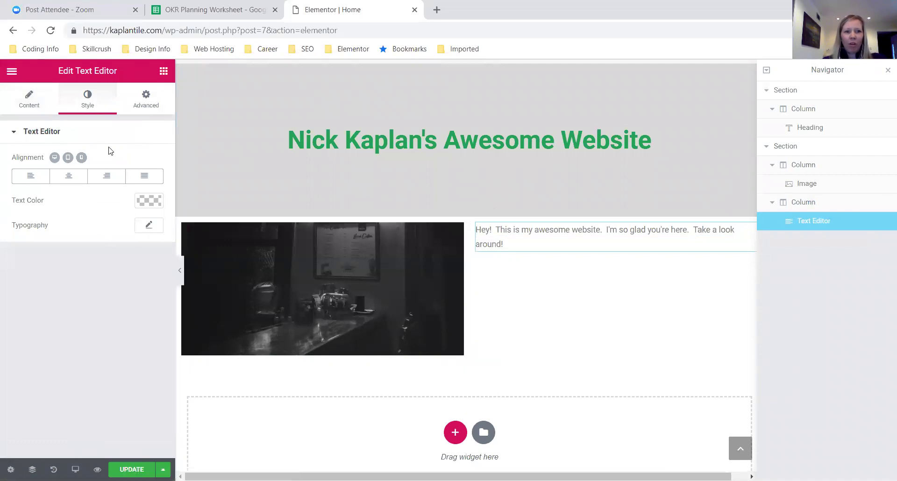
- Raise the welcome paragraph's typography size to 22 px
{"action": "left_click", "coordinate": [148, 226]}
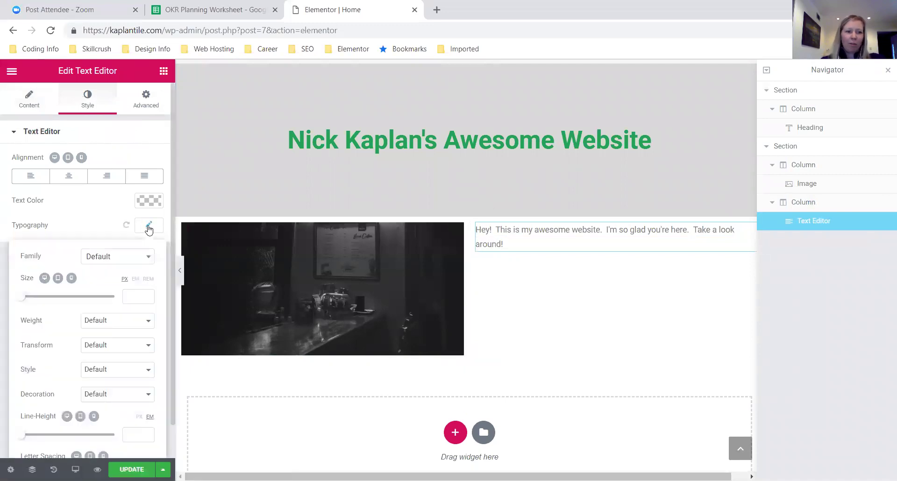
{"action": "mouse_move", "coordinate": [22, 303]}
{"action": "left_mouse_down"}
{"action": "mouse_move", "coordinate": [39, 304]}
{"action": "mouse_move", "coordinate": [31, 301]}
{"action": "left_mouse_up"}
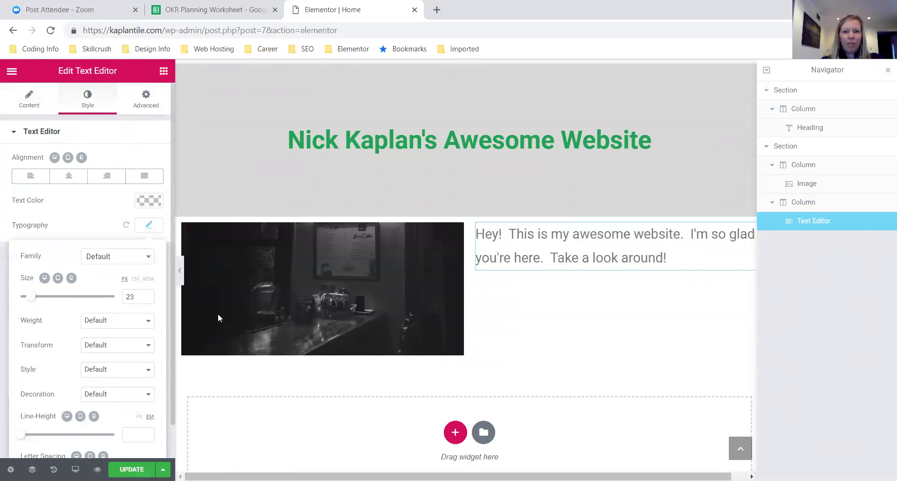
{"action": "left_click", "coordinate": [148, 299]}
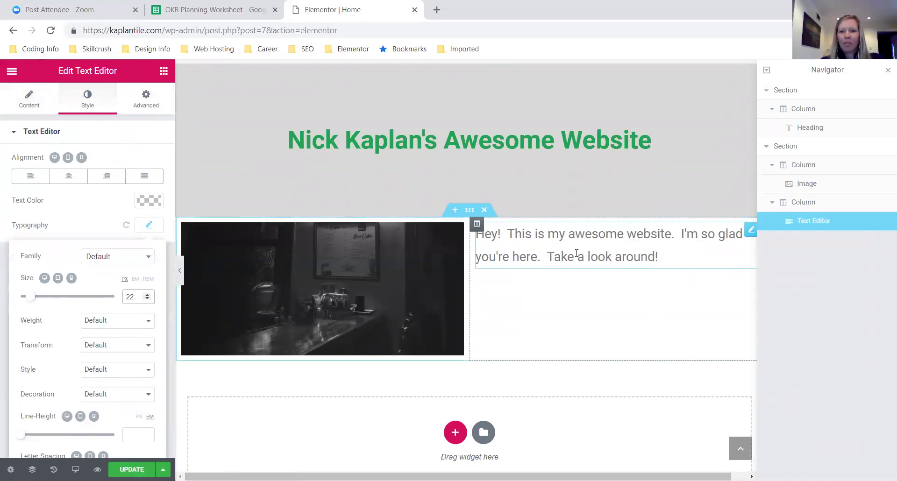
{"action": "left_click", "coordinate": [148, 103]}
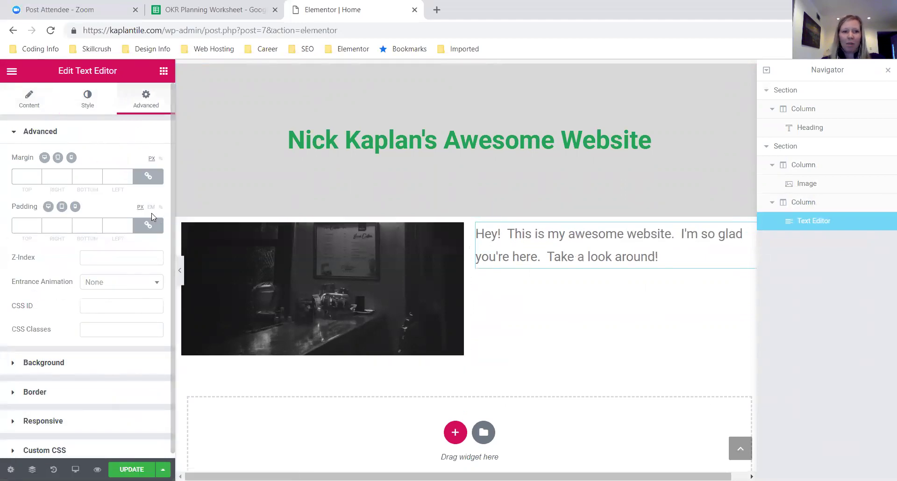
- Give the welcome paragraph an unlinked 75 px top margin and bring up the template library
{"action": "left_click", "coordinate": [148, 178]}
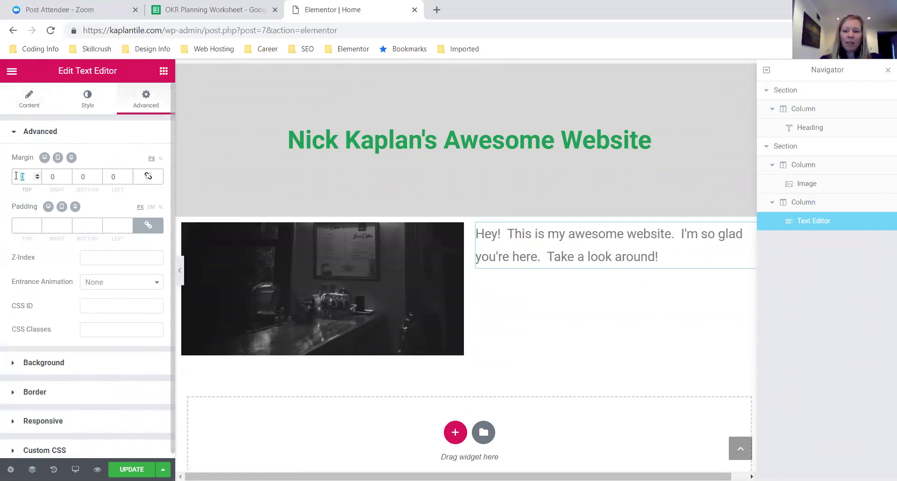
{"action": "type", "text": "50"}
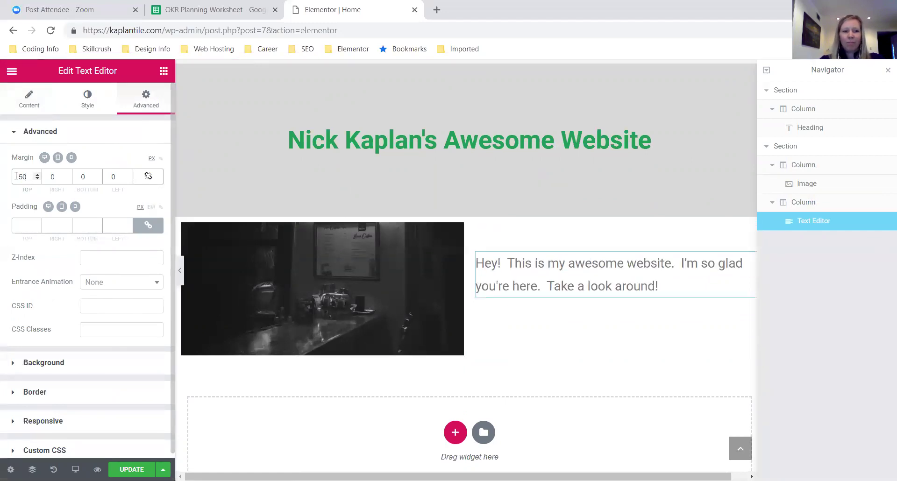
{"action": "key", "text": "BackSpace"}
{"action": "key", "text": "BackSpace"}
{"action": "type", "text": "75"}
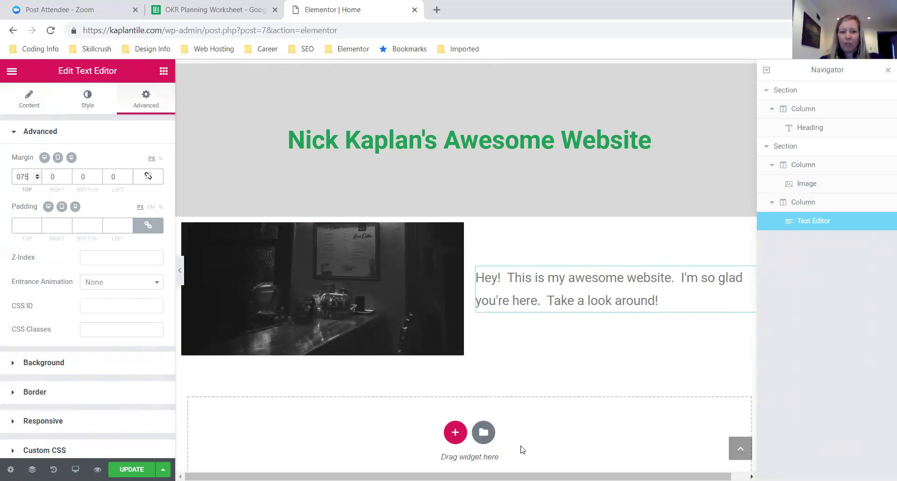
{"action": "left_click", "coordinate": [485, 433]}
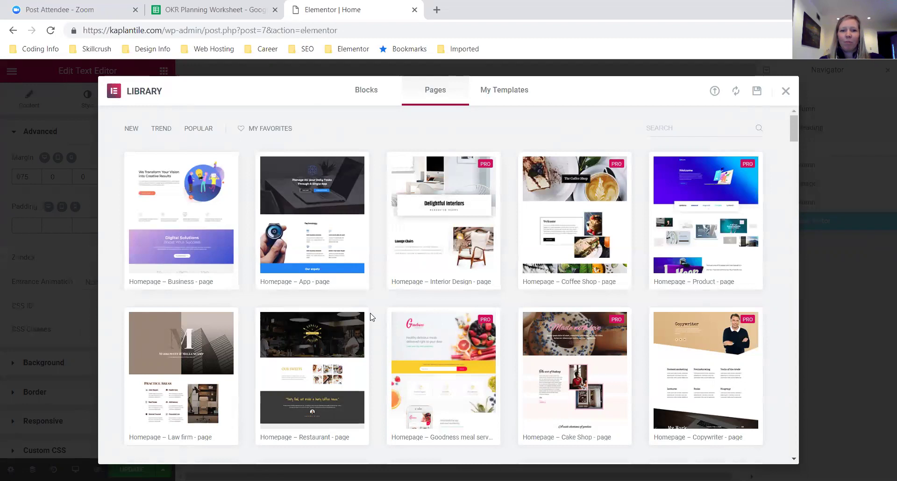
- Switch the template library from full pages to Blocks
{"action": "scroll", "coordinate": [372, 318], "scroll_direction": "down", "scroll_amount": 2}
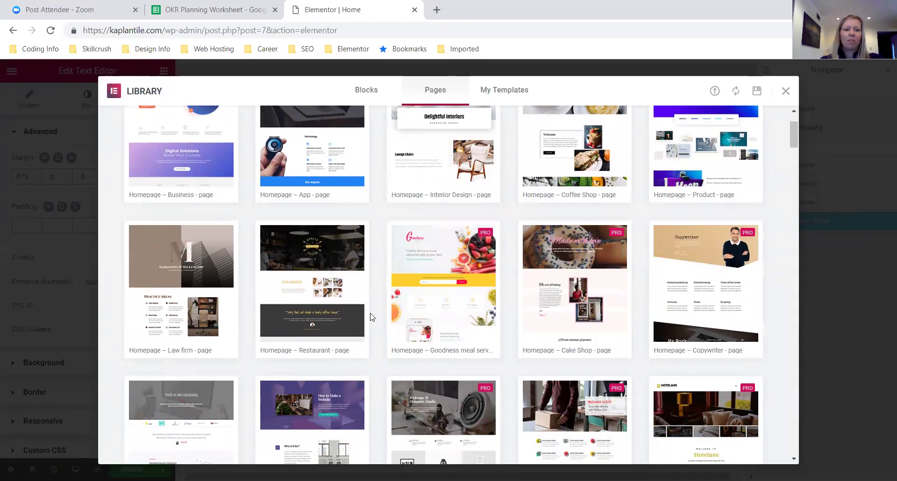
{"action": "scroll", "coordinate": [369, 315], "scroll_direction": "up", "scroll_amount": 2}
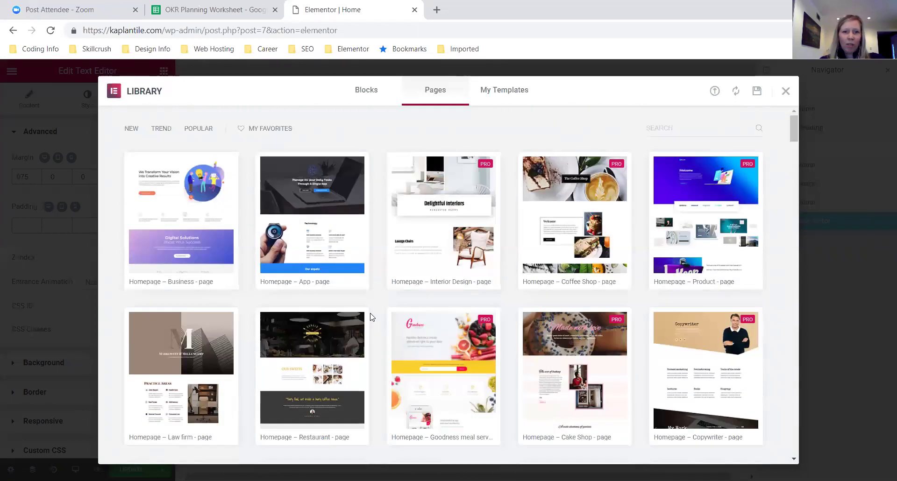
{"action": "left_click", "coordinate": [375, 95]}
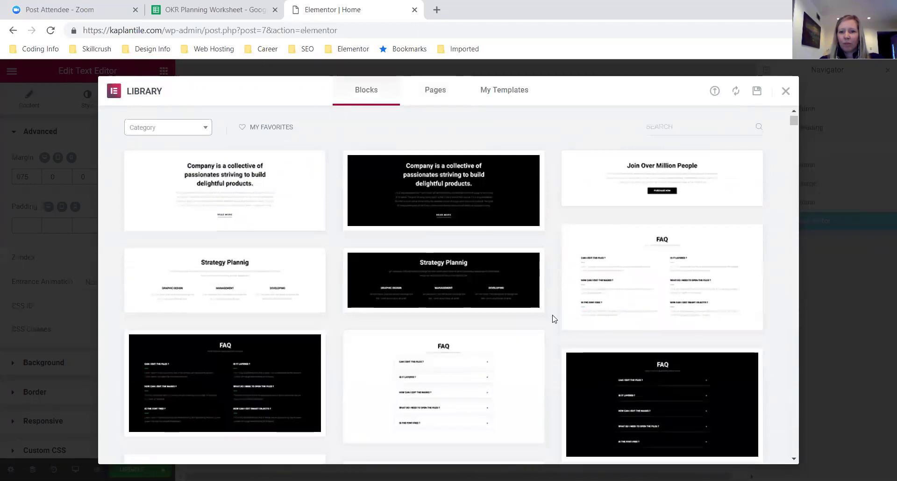
{"action": "scroll", "coordinate": [553, 317], "scroll_direction": "down", "scroll_amount": 3}
{"action": "scroll", "coordinate": [552, 310], "scroll_direction": "down", "scroll_amount": 4}
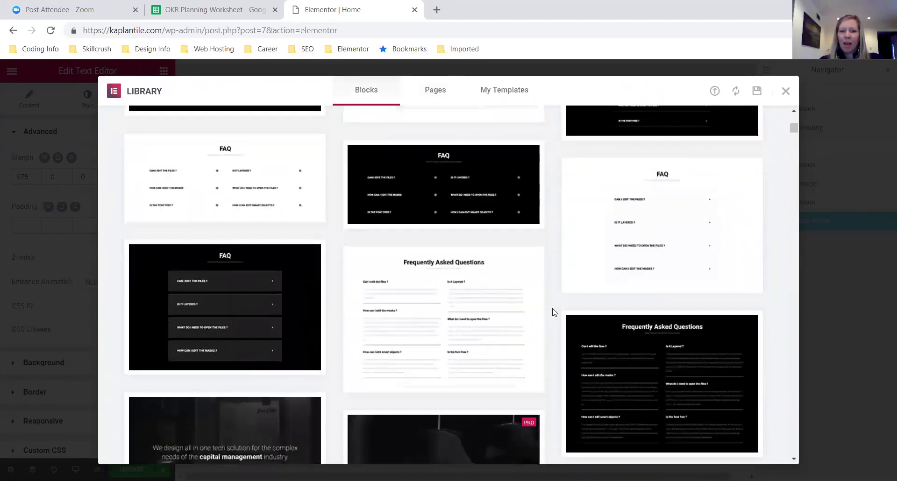
{"action": "scroll", "coordinate": [553, 311], "scroll_direction": "up", "scroll_amount": 8}
- Filter blocks to Call To Action, preview the black banner block and insert it
{"action": "left_click", "coordinate": [166, 129]}
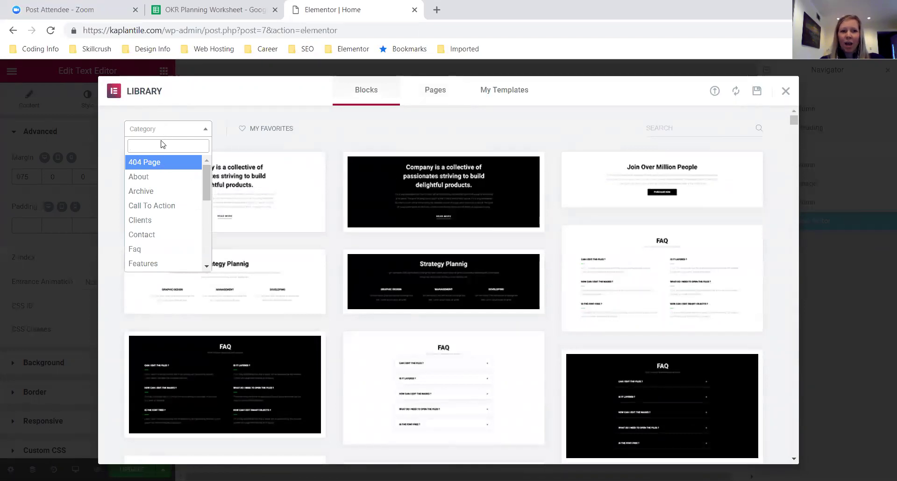
{"action": "scroll", "coordinate": [157, 212], "scroll_direction": "down", "scroll_amount": 5}
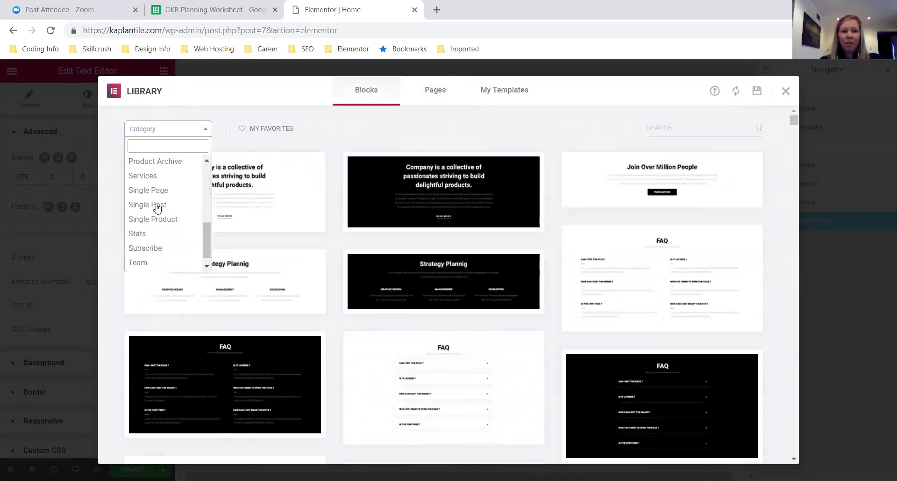
{"action": "scroll", "coordinate": [157, 210], "scroll_direction": "up", "scroll_amount": 5}
{"action": "scroll", "coordinate": [157, 208], "scroll_direction": "up", "scroll_amount": 1}
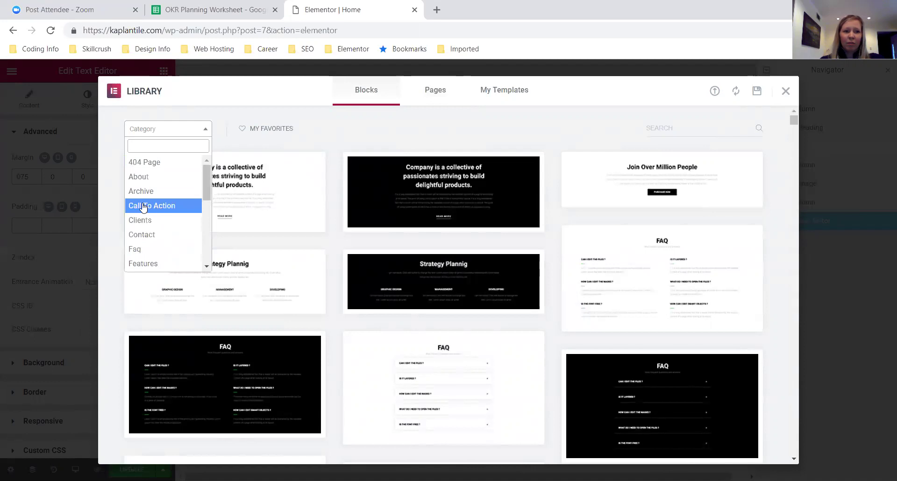
{"action": "left_click", "coordinate": [159, 205]}
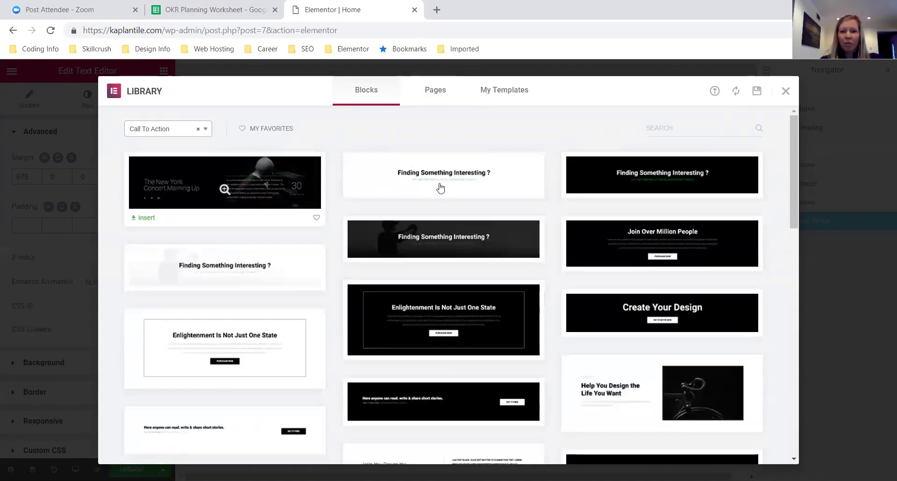
{"action": "mouse_move", "coordinate": [439, 185]}
{"action": "scroll", "coordinate": [439, 187], "scroll_direction": "down", "scroll_amount": 3}
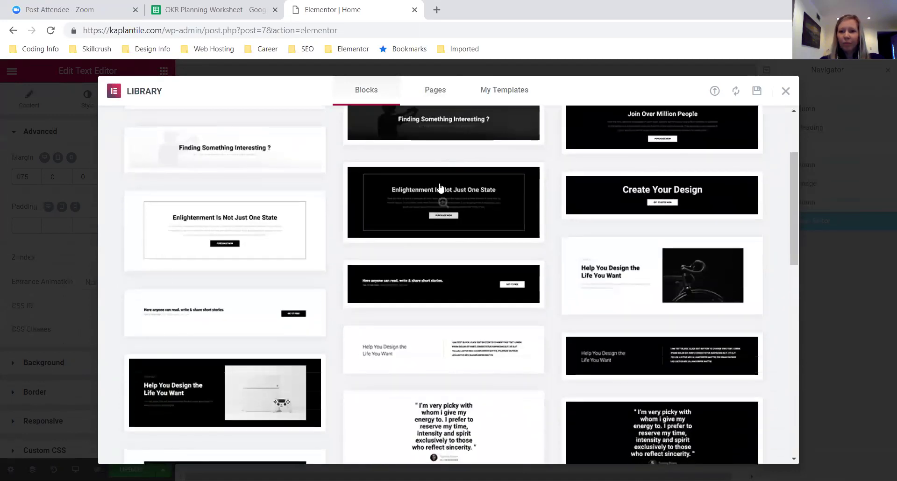
{"action": "scroll", "coordinate": [440, 185], "scroll_direction": "down", "scroll_amount": 1}
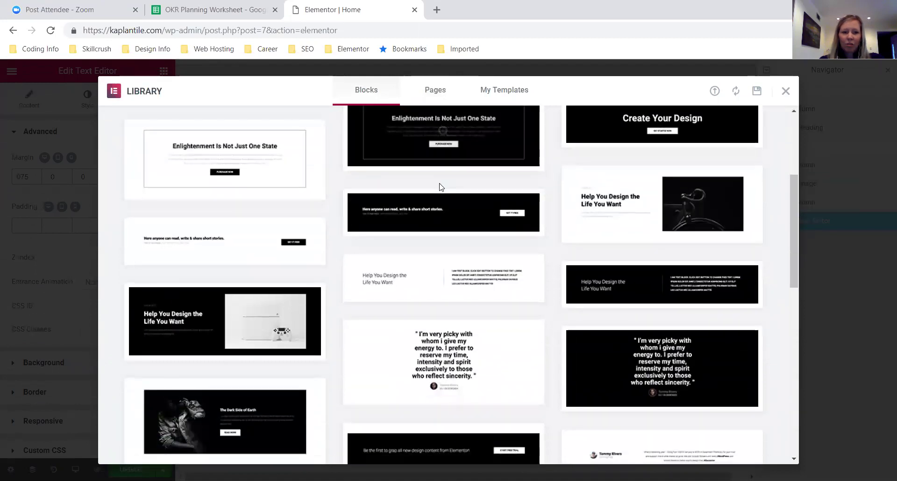
{"action": "scroll", "coordinate": [439, 187], "scroll_direction": "down", "scroll_amount": 5}
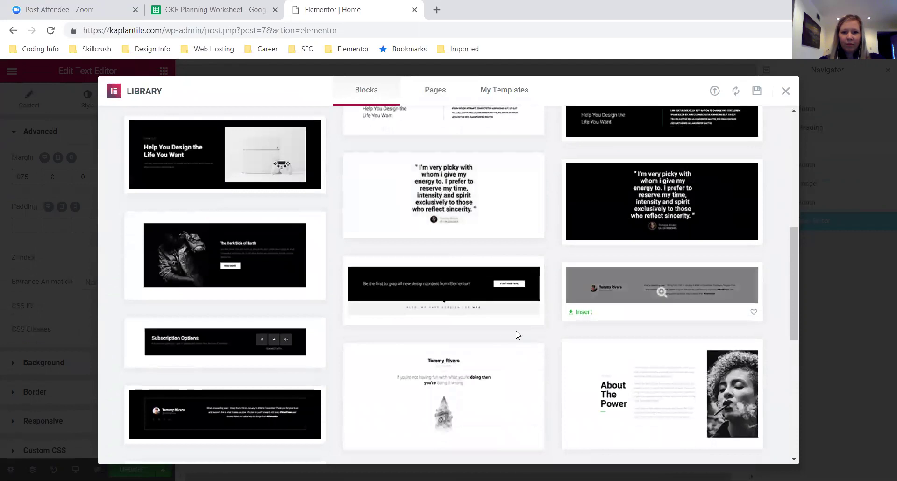
{"action": "left_click", "coordinate": [434, 290]}
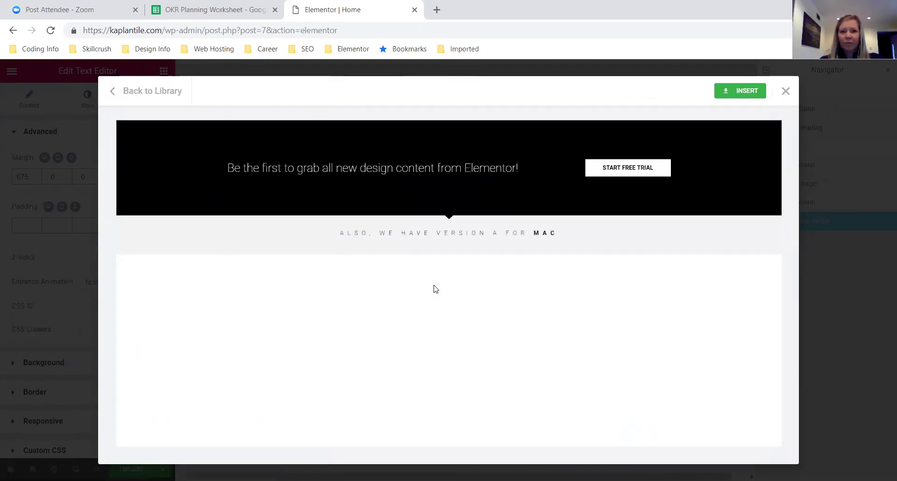
{"action": "left_click", "coordinate": [744, 88]}
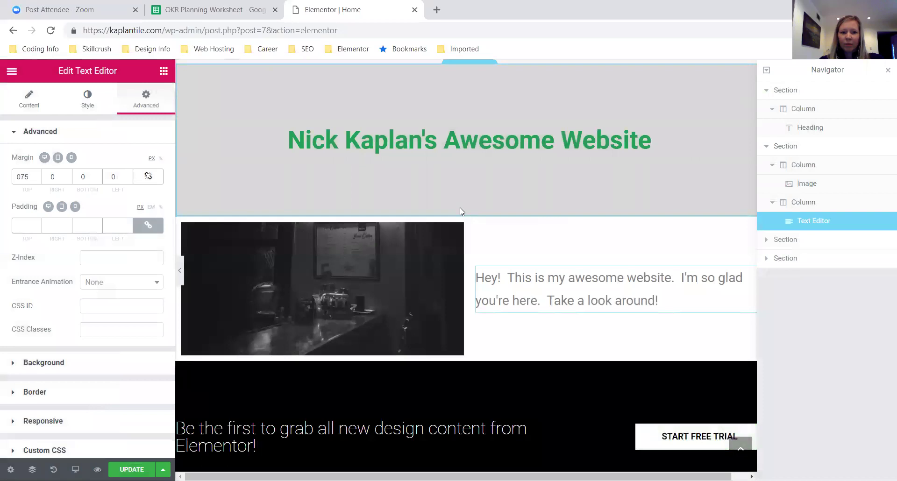
- Scroll down to the inserted black banner section and select it
{"action": "scroll", "coordinate": [572, 355], "scroll_direction": "down", "scroll_amount": 4}
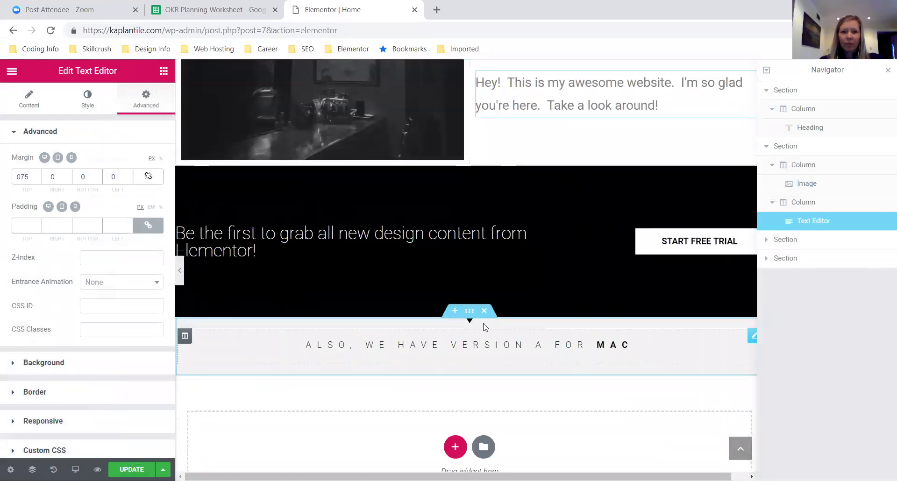
{"action": "left_click", "coordinate": [470, 159]}
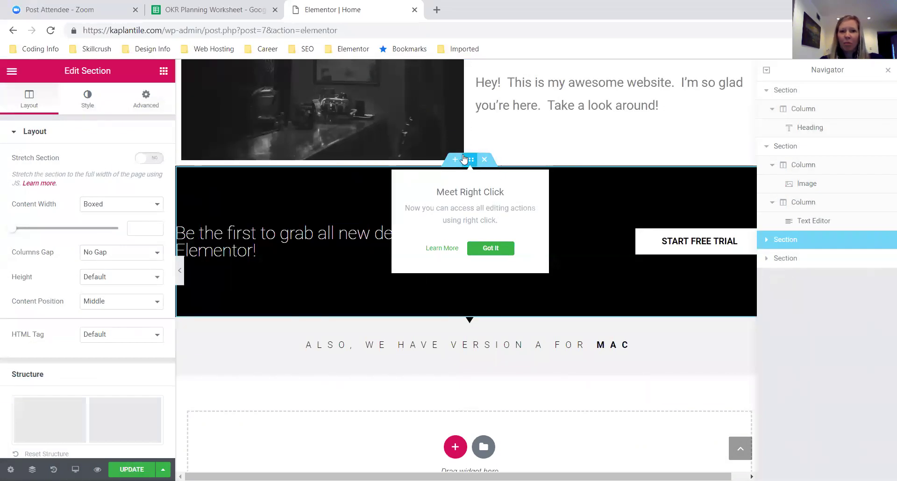
- Set the banner section's background colour to the light blue preset #6ec1e4
{"action": "left_click", "coordinate": [91, 103]}
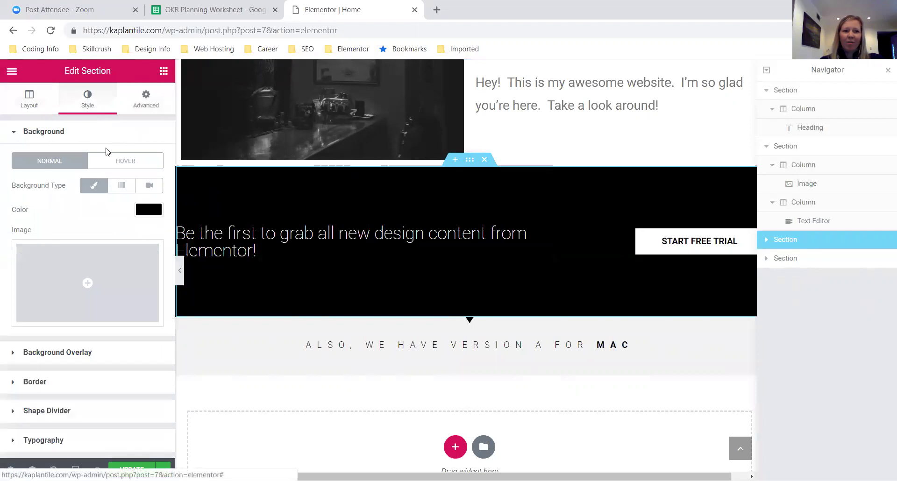
{"action": "left_click", "coordinate": [146, 212]}
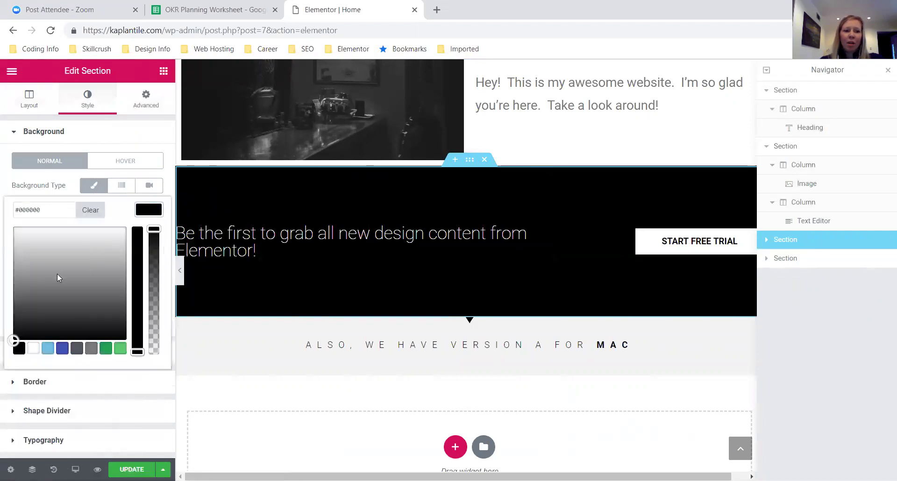
{"action": "left_click", "coordinate": [47, 349]}
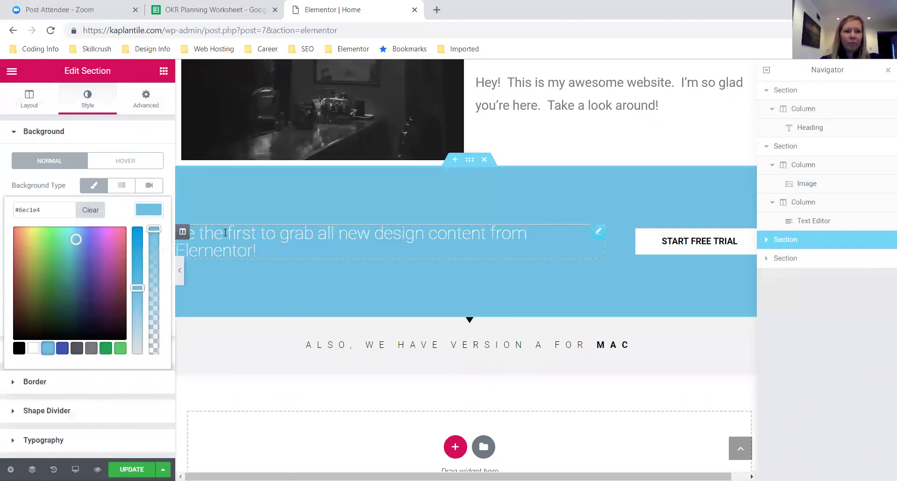
{"action": "left_click", "coordinate": [148, 209]}
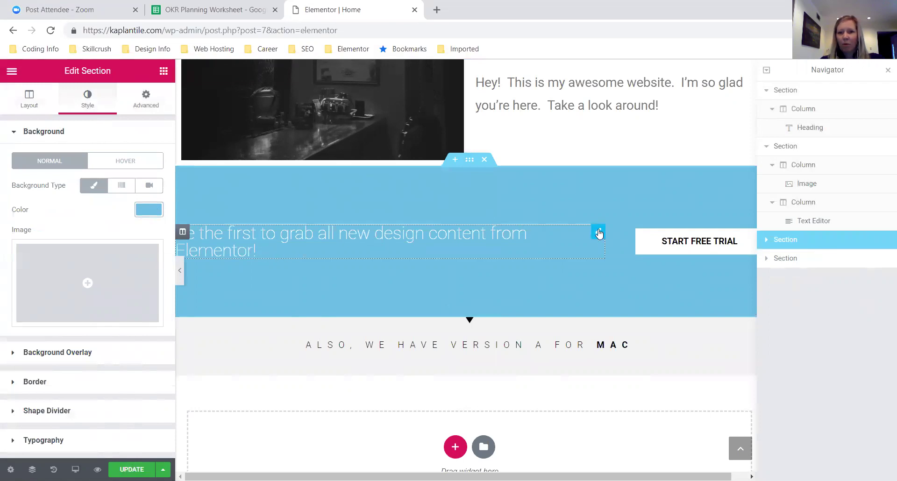
{"action": "left_click", "coordinate": [183, 233]}
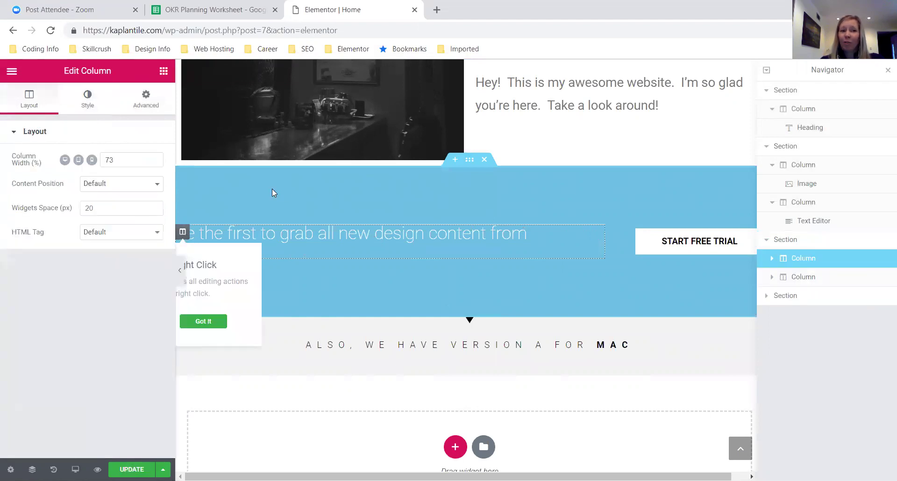
- Give the banner's text column 20 px left padding
{"action": "left_click", "coordinate": [148, 104]}
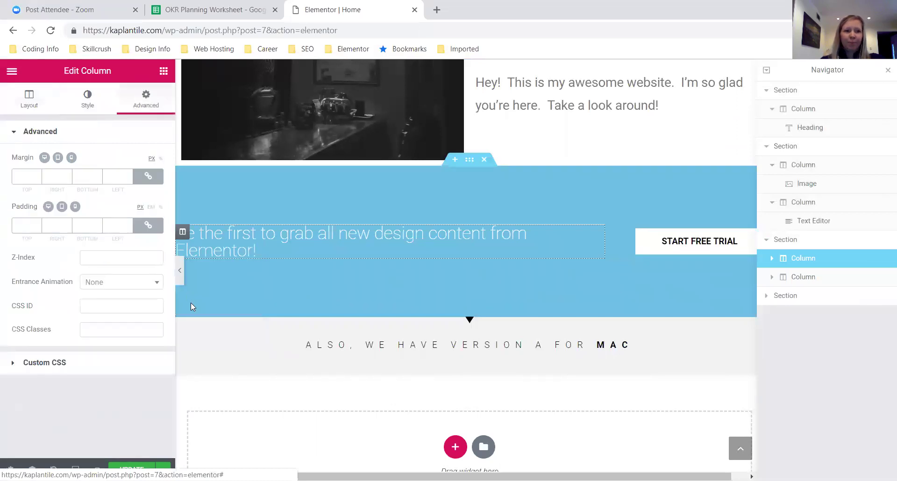
{"action": "left_click", "coordinate": [149, 226]}
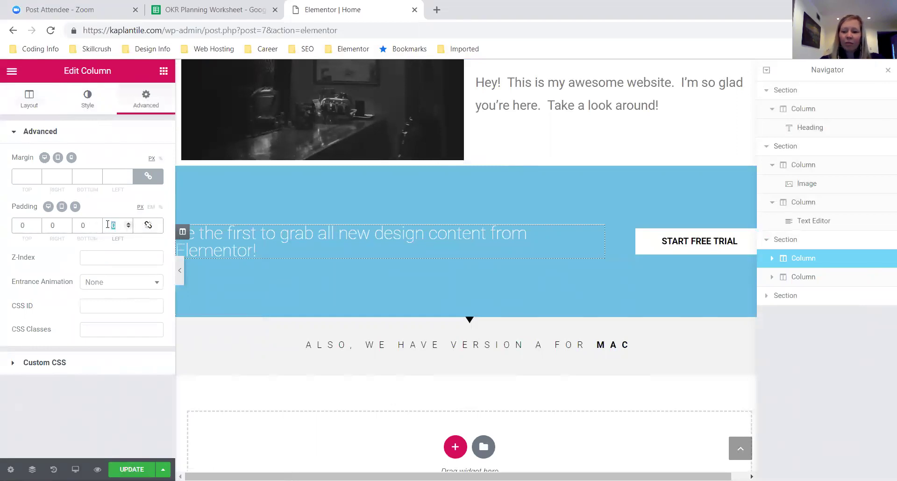
{"action": "type", "text": "20"}
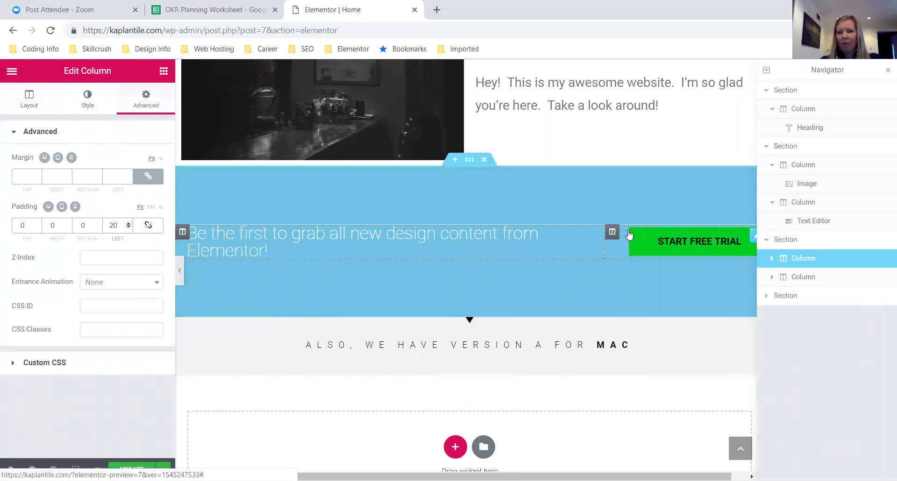
- Give the START FREE TRIAL button's column 20 px right padding
{"action": "left_click", "coordinate": [613, 232]}
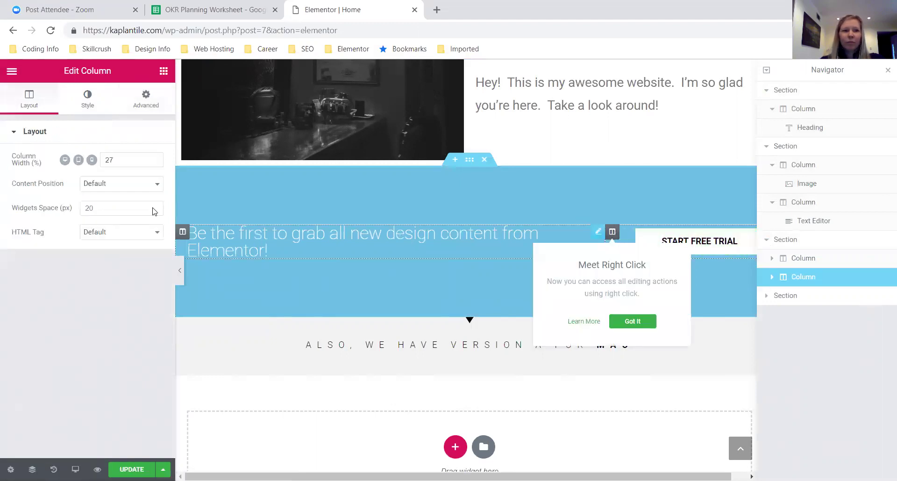
{"action": "left_click", "coordinate": [158, 99]}
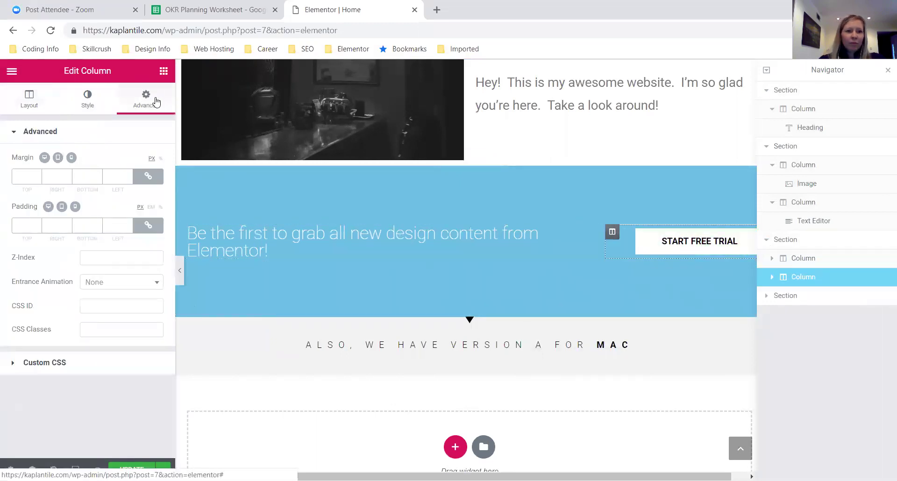
{"action": "left_click", "coordinate": [148, 226]}
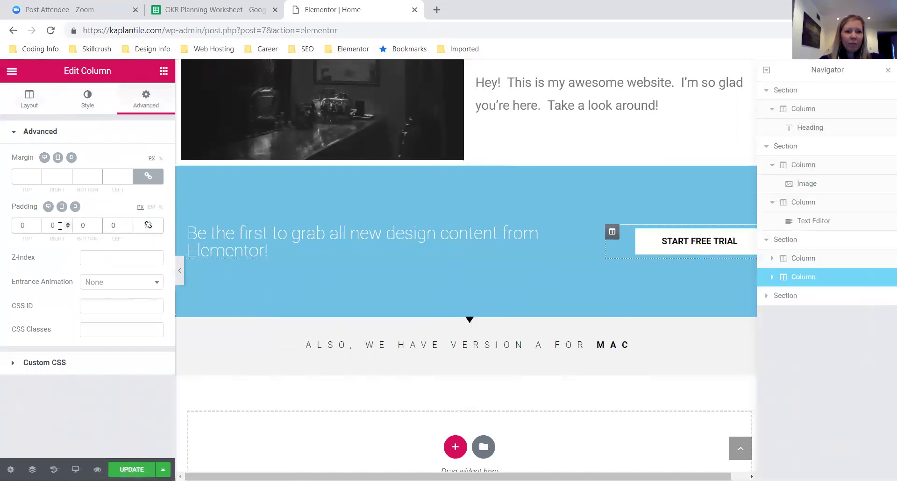
{"action": "type", "text": "20"}
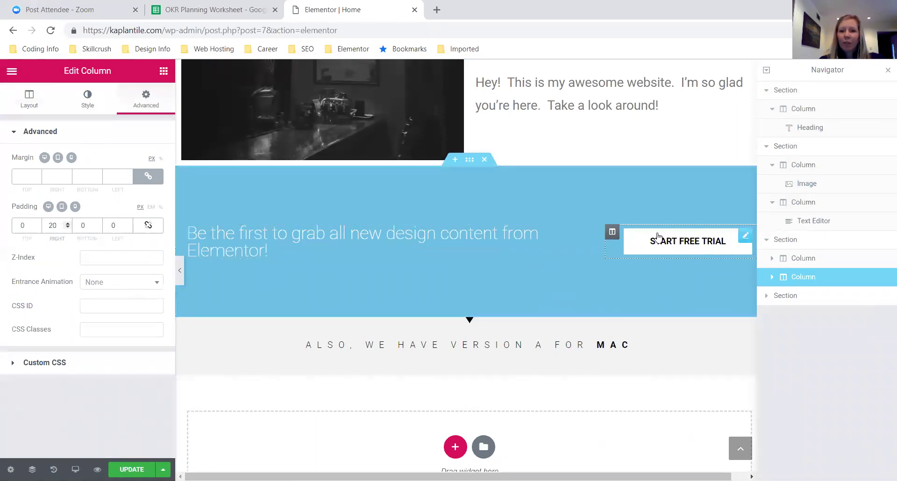
{"action": "left_click", "coordinate": [746, 238]}
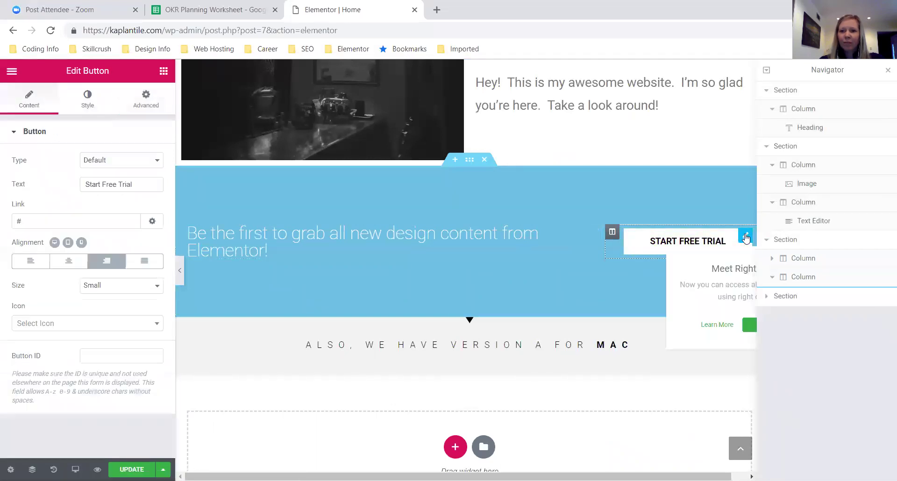
- Set the START FREE TRIAL button's text colour to white and background to black
{"action": "left_click", "coordinate": [86, 100]}
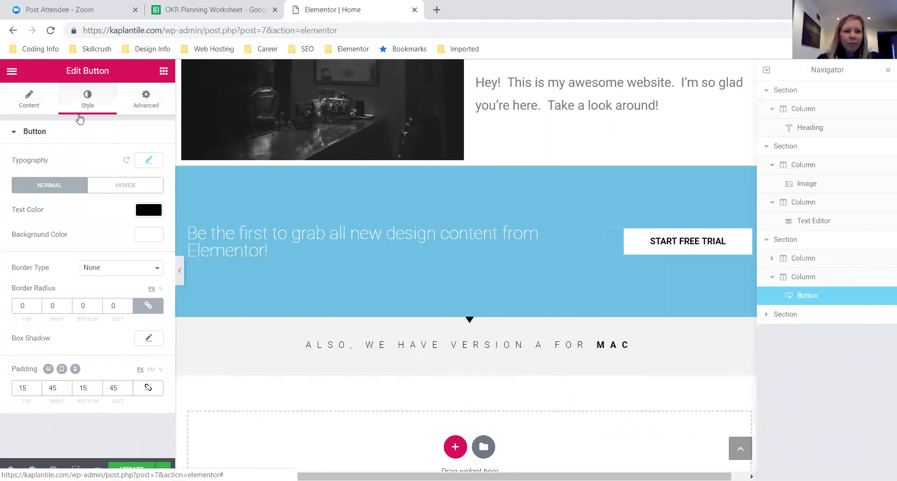
{"action": "left_click", "coordinate": [147, 211]}
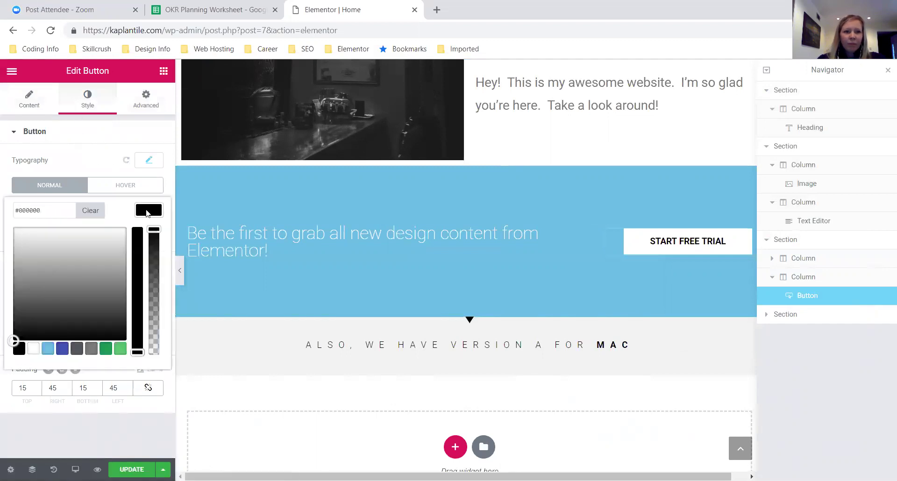
{"action": "left_click", "coordinate": [33, 349]}
{"action": "left_click", "coordinate": [151, 209]}
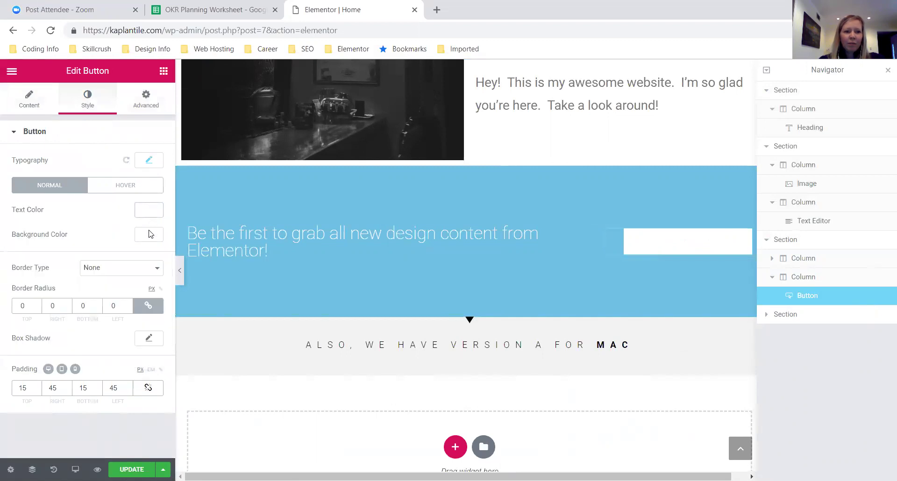
{"action": "left_click", "coordinate": [151, 235]}
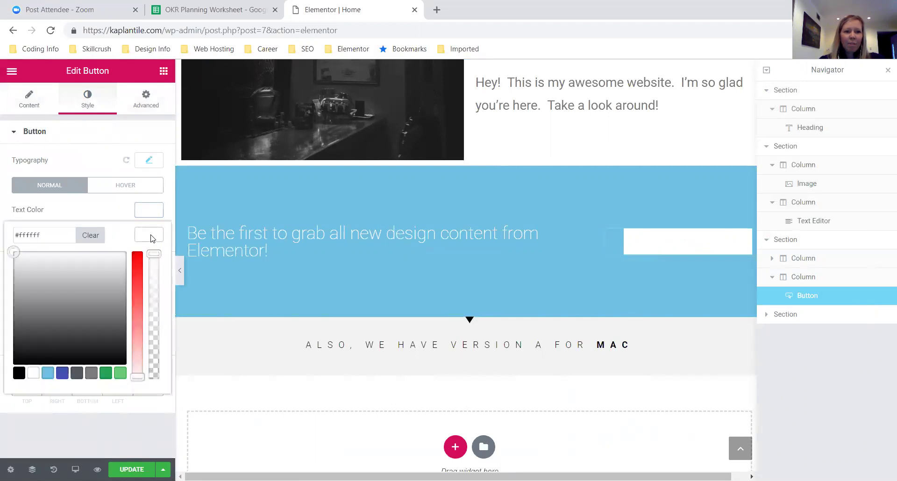
{"action": "left_click", "coordinate": [18, 373]}
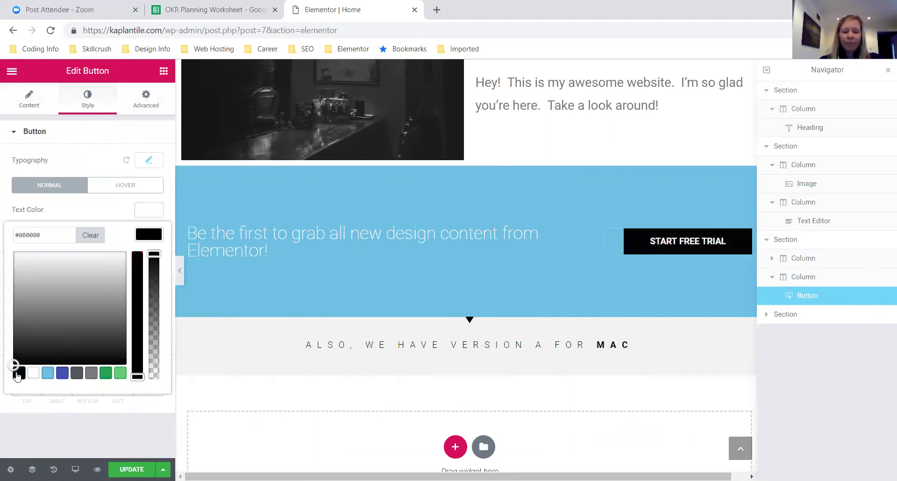
{"action": "left_click", "coordinate": [108, 204]}
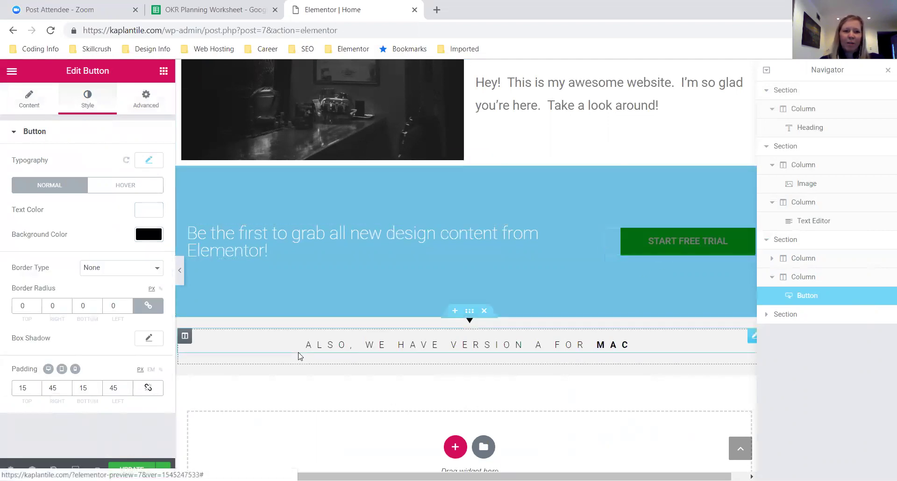
{"action": "left_click", "coordinate": [119, 186]}
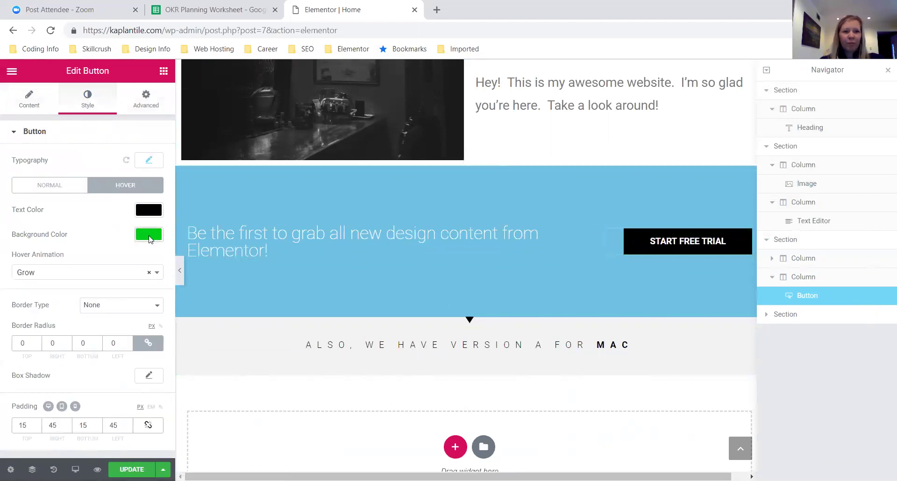
- Give the button a magenta hover background, Bounce In hover animation and 6 px border radius
{"action": "left_click", "coordinate": [149, 236]}
{"action": "left_click_drag", "start_coordinate": [109, 257], "coordinate": [111, 278]}
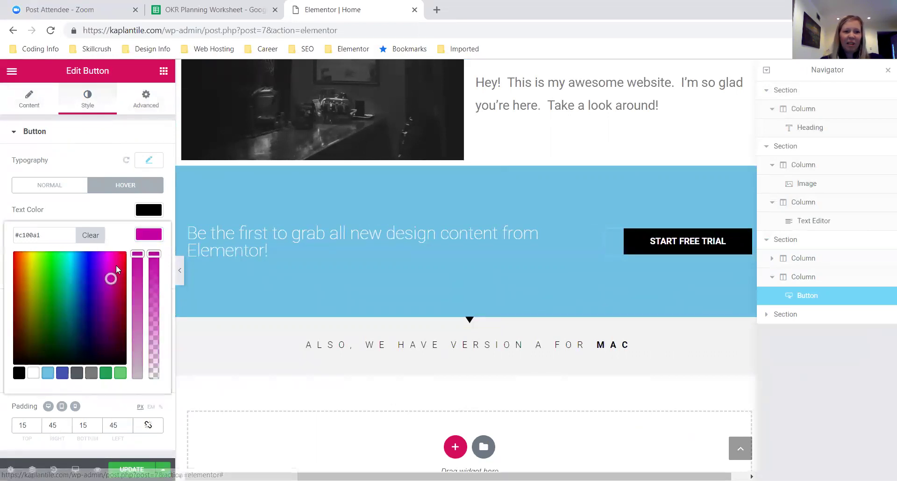
{"action": "left_click", "coordinate": [154, 243]}
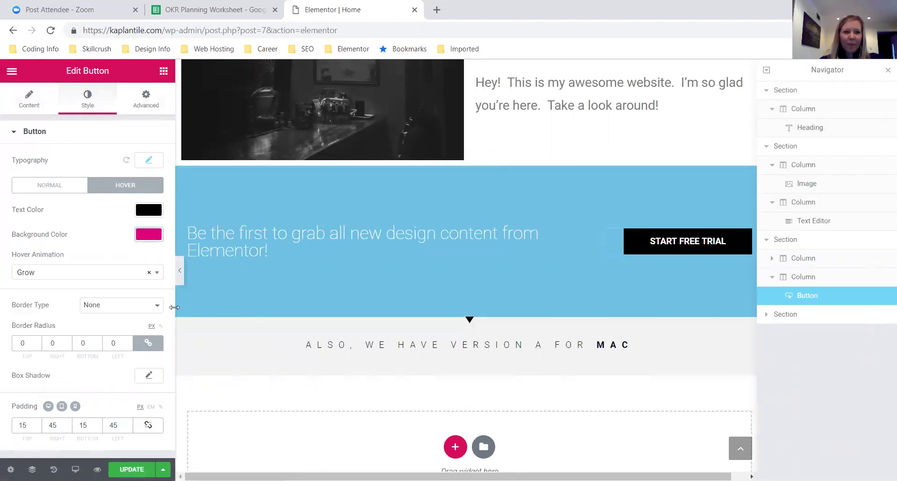
{"action": "left_click", "coordinate": [126, 274]}
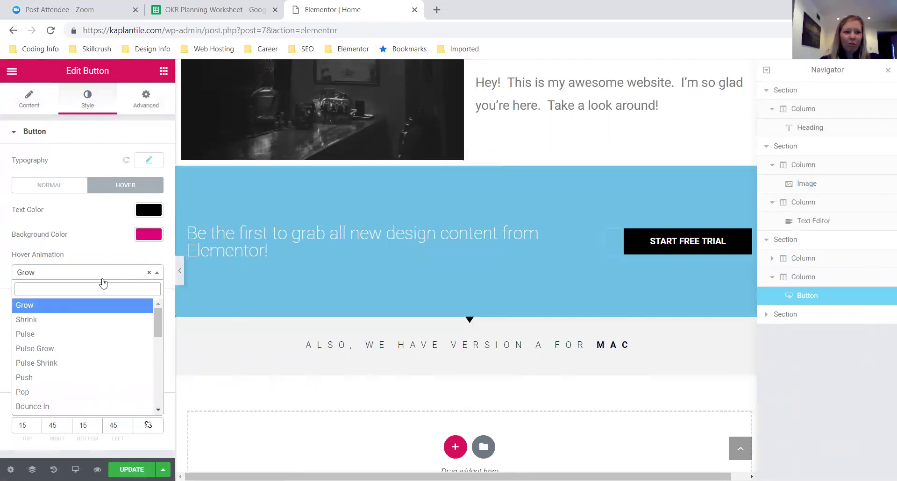
{"action": "left_click", "coordinate": [102, 409]}
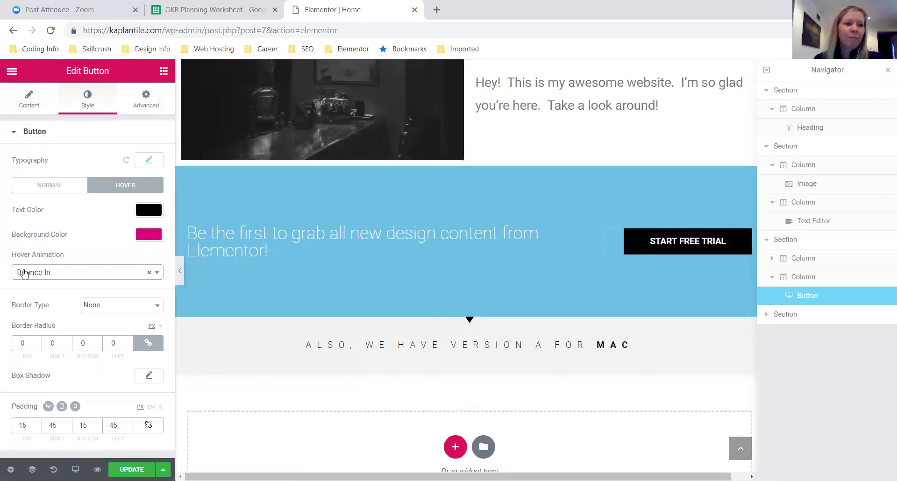
{"action": "double_click", "coordinate": [28, 343]}
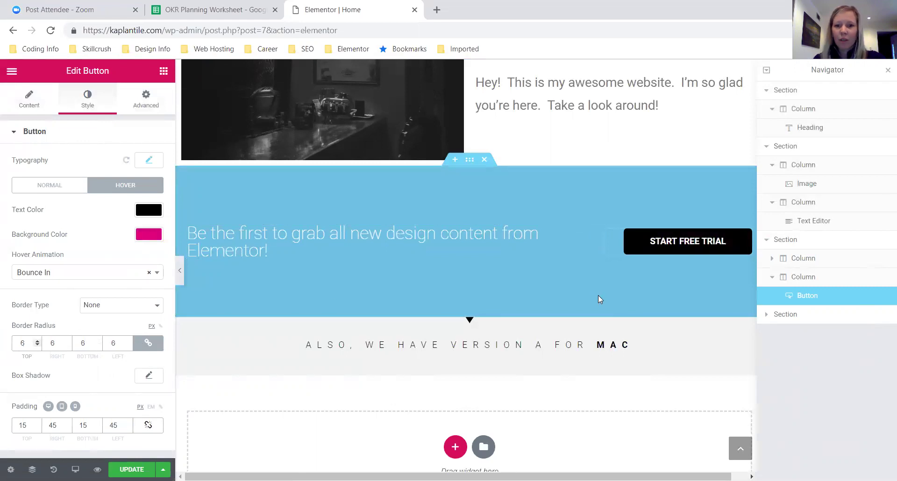
- Change the banner heading's ending after 'grab' to 'my awesome new product!'
{"action": "left_click", "coordinate": [334, 258]}
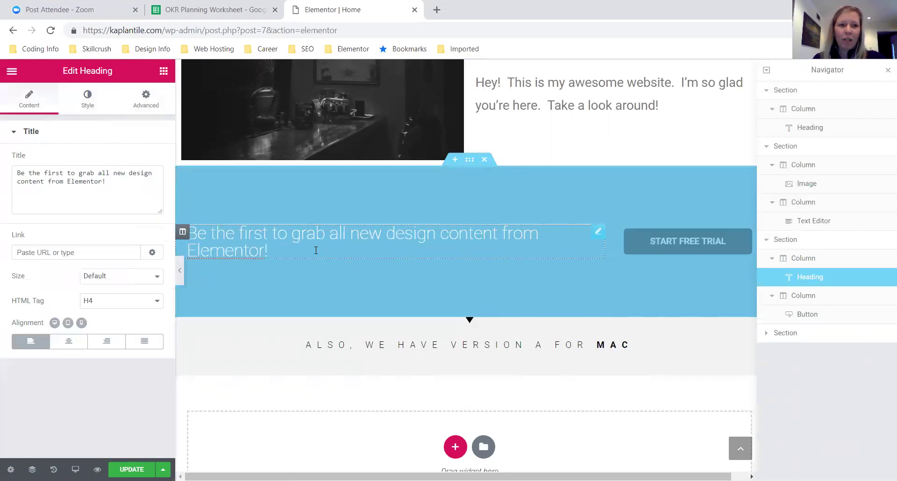
{"action": "left_click", "coordinate": [115, 186]}
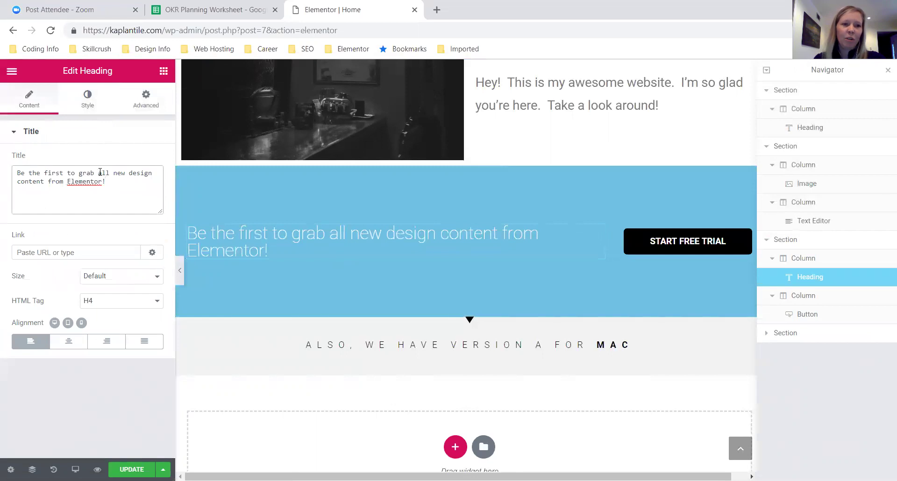
{"action": "left_click_drag", "start_coordinate": [101, 177], "coordinate": [103, 182]}
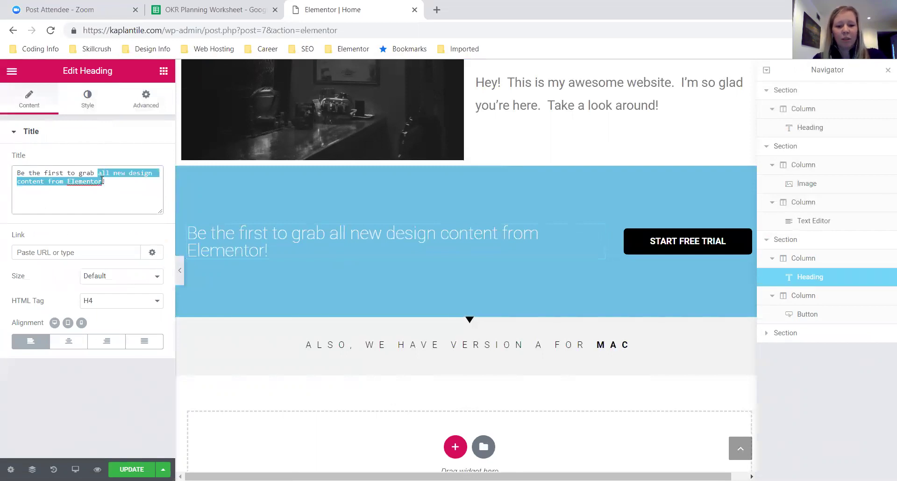
{"action": "type", "text": "my awesone"}
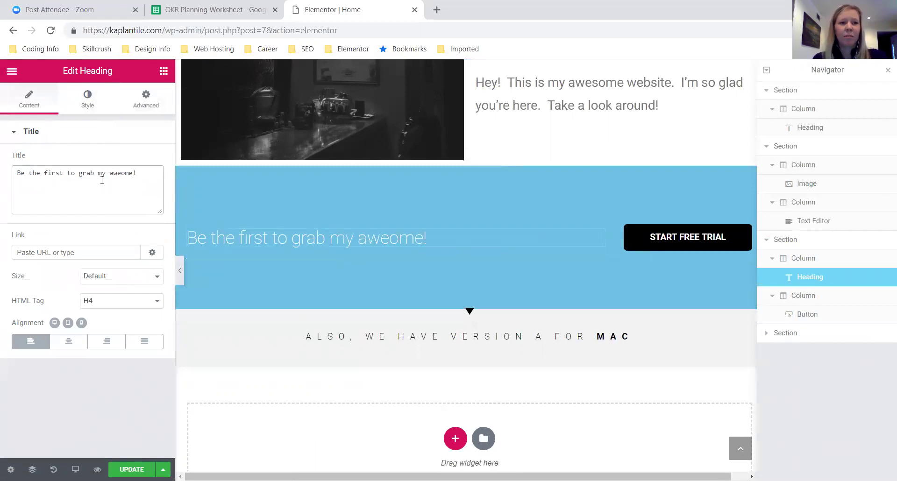
{"action": "key", "text": "BackSpace"}
{"action": "key", "text": "BackSpace"}
{"action": "key", "text": "BackSpace"}
{"action": "type", "text": "me new product"}
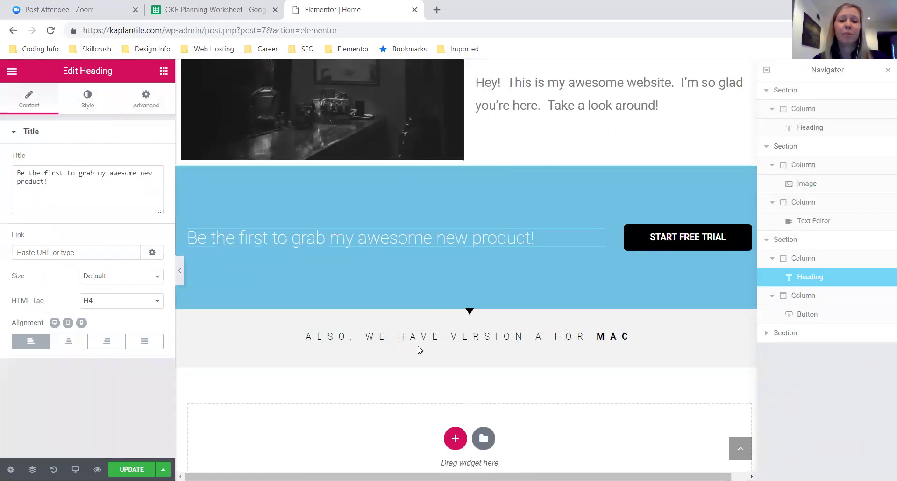
{"action": "left_click", "coordinate": [381, 335]}
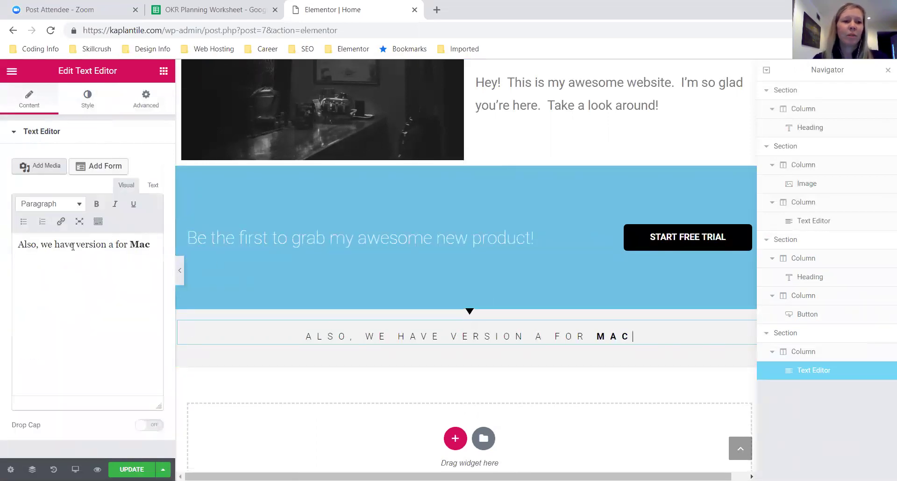
- Replace the bold word 'Mac' in the tagline with 'you!' and return to the page top
{"action": "left_click_drag", "start_coordinate": [130, 244], "coordinate": [152, 248]}
{"action": "type", "text": "you!"}
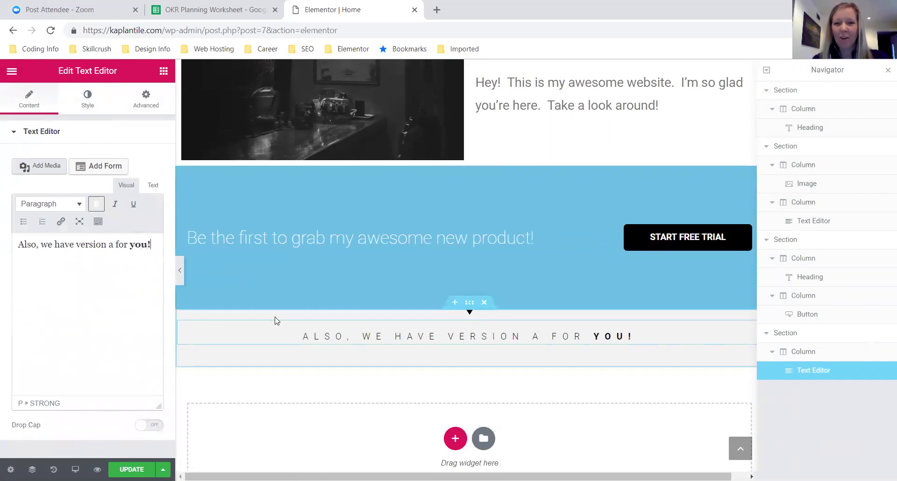
{"action": "scroll", "coordinate": [276, 321], "scroll_direction": "up", "scroll_amount": 10}
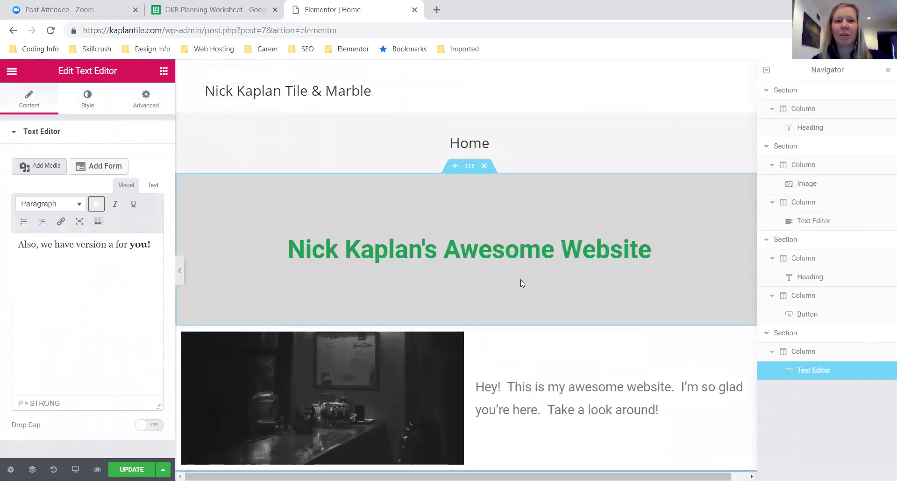
{"action": "scroll", "coordinate": [685, 274], "scroll_direction": "down", "scroll_amount": 4}
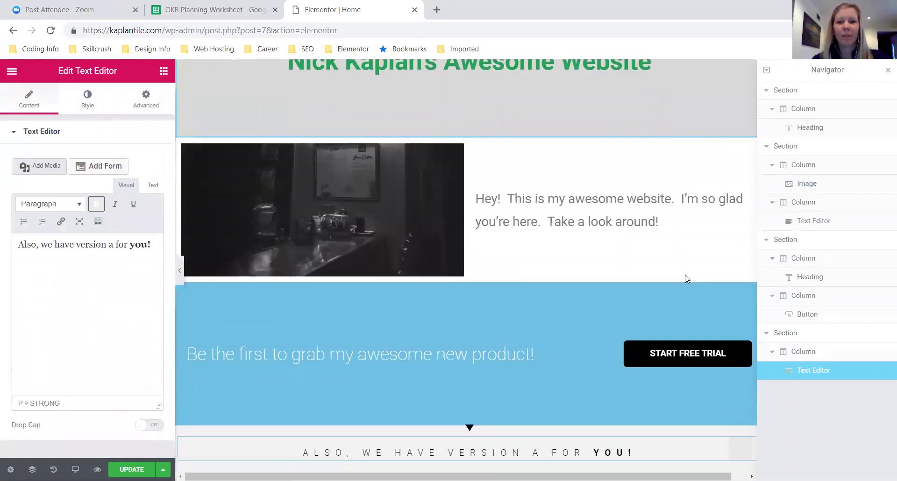
{"action": "scroll", "coordinate": [685, 279], "scroll_direction": "up", "scroll_amount": 4}
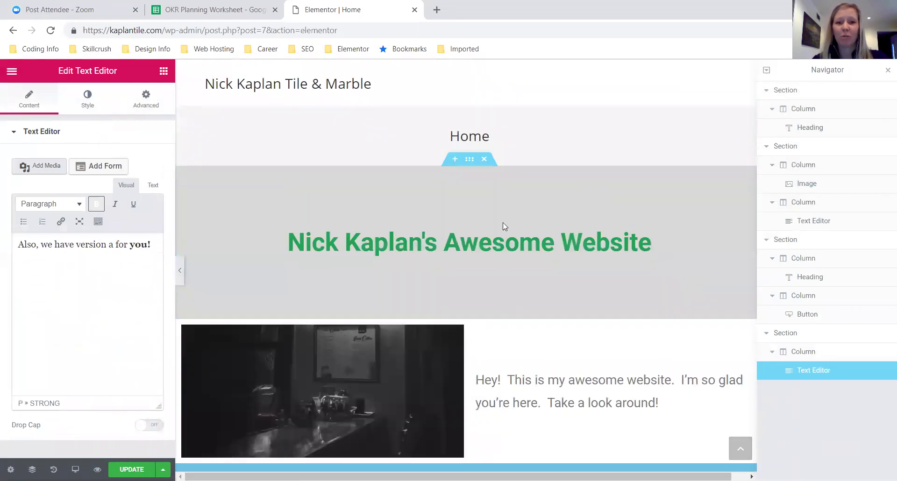
{"action": "left_click", "coordinate": [470, 160]}
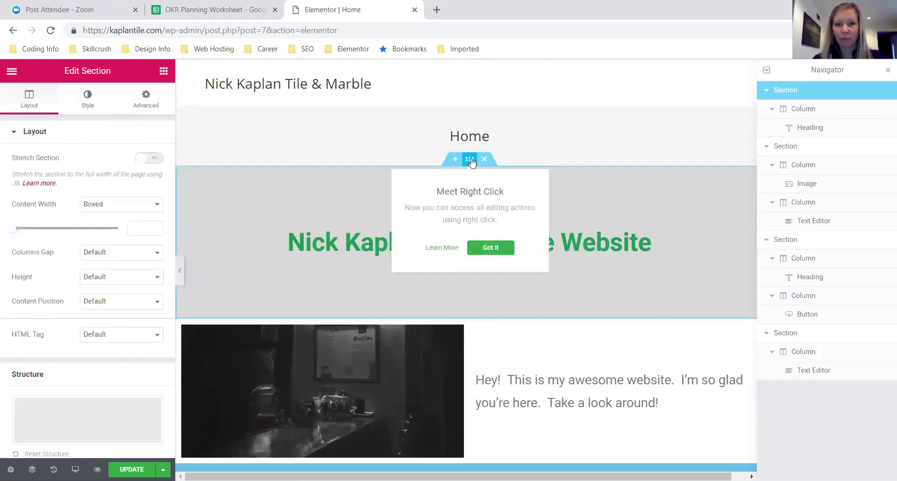
- Switch the section background to Gradient with grey #7a7a7a as the second colour
{"action": "left_click", "coordinate": [87, 101]}
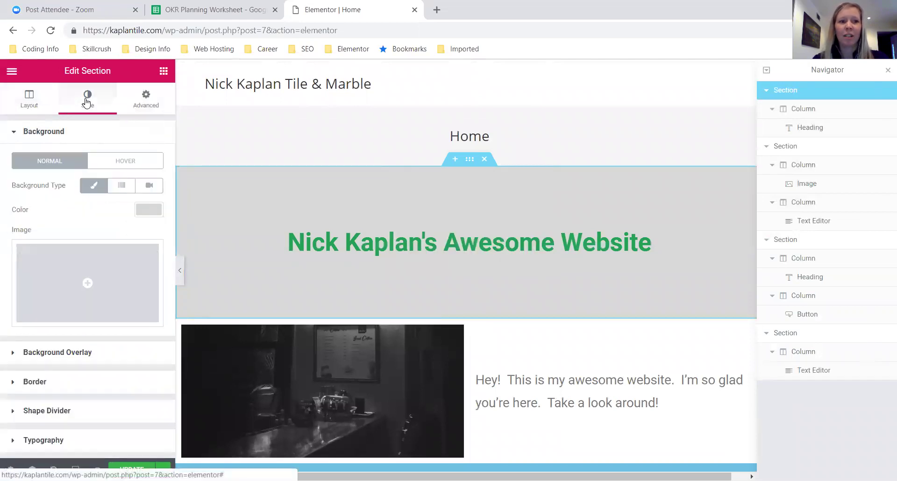
{"action": "left_click", "coordinate": [126, 188]}
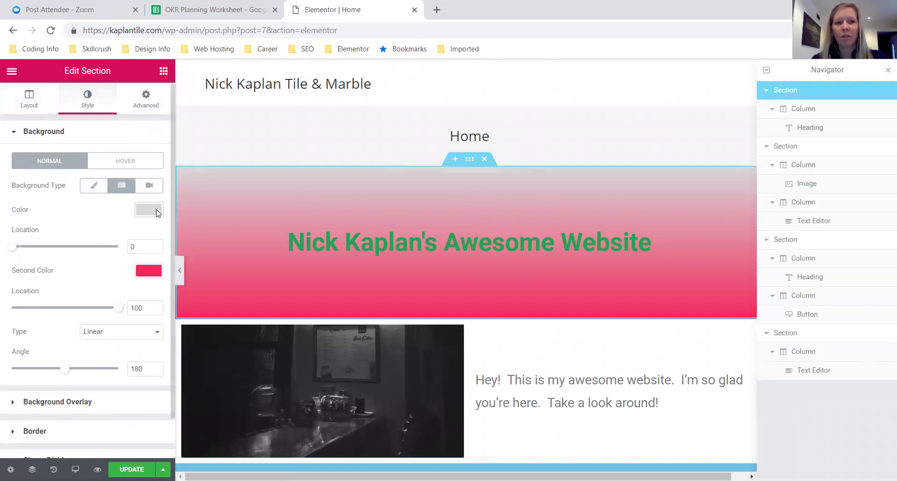
{"action": "left_click", "coordinate": [155, 211]}
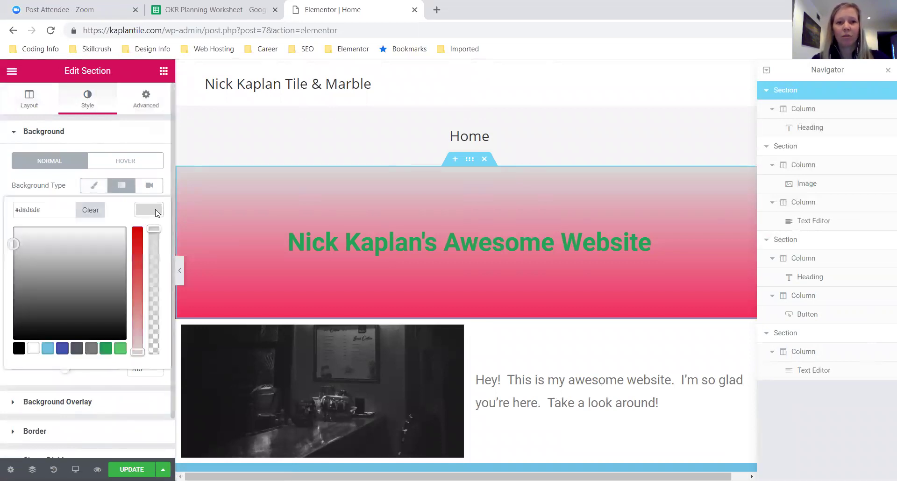
{"action": "left_click", "coordinate": [154, 211]}
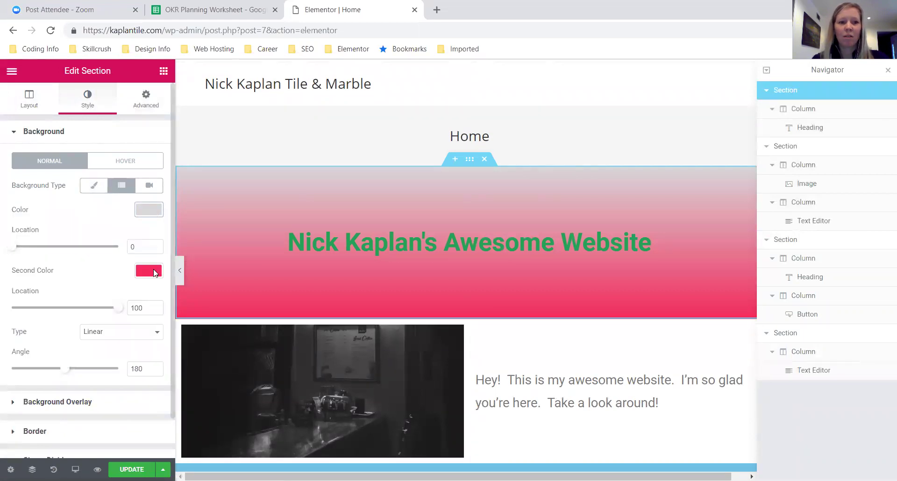
{"action": "left_click", "coordinate": [153, 272]}
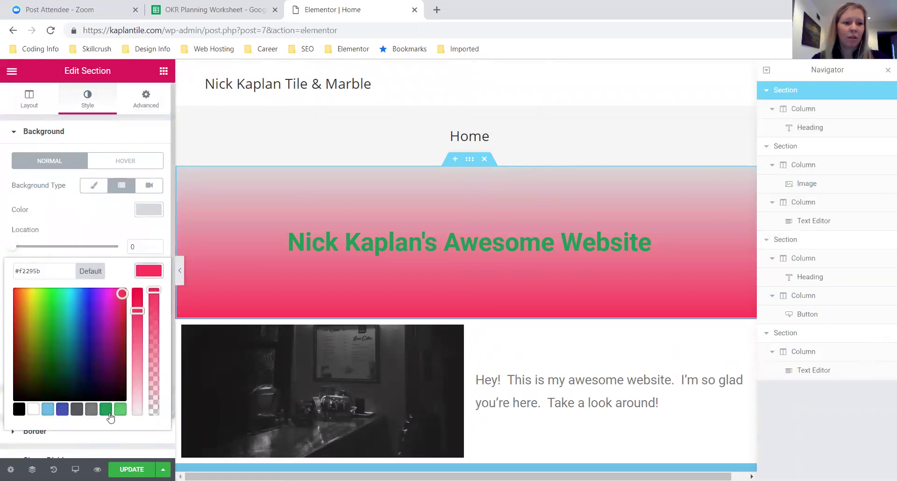
{"action": "left_click", "coordinate": [81, 410]}
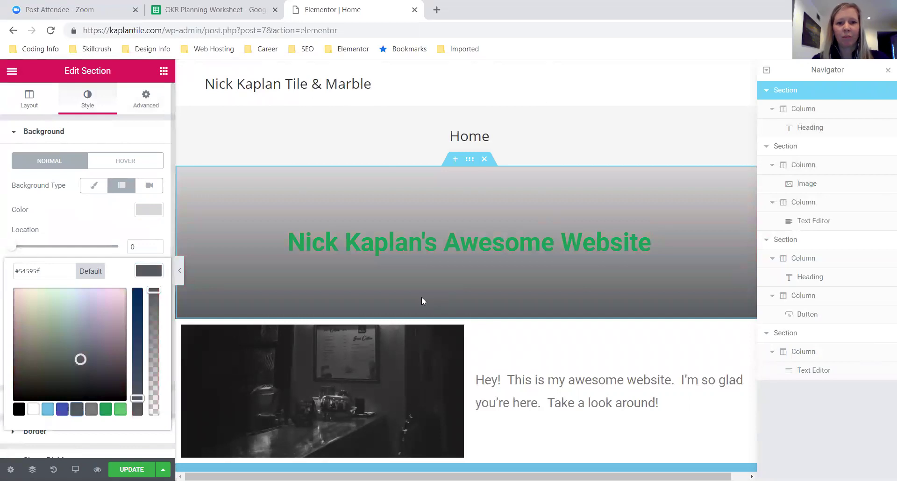
{"action": "left_click", "coordinate": [91, 409]}
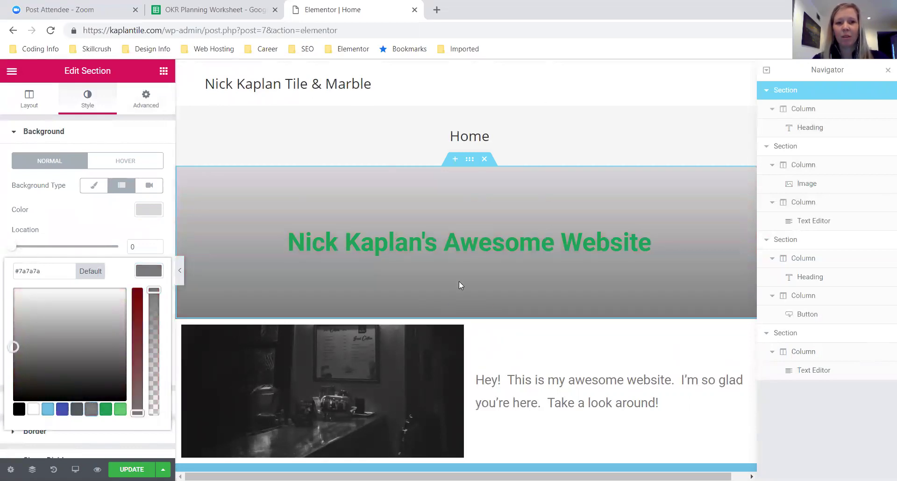
{"action": "scroll", "coordinate": [459, 282], "scroll_direction": "down", "scroll_amount": 1}
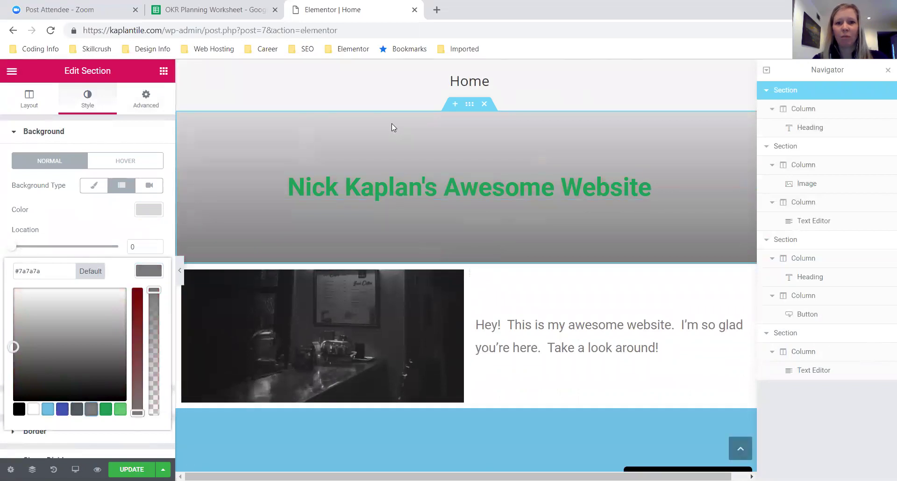
{"action": "left_click", "coordinate": [66, 237]}
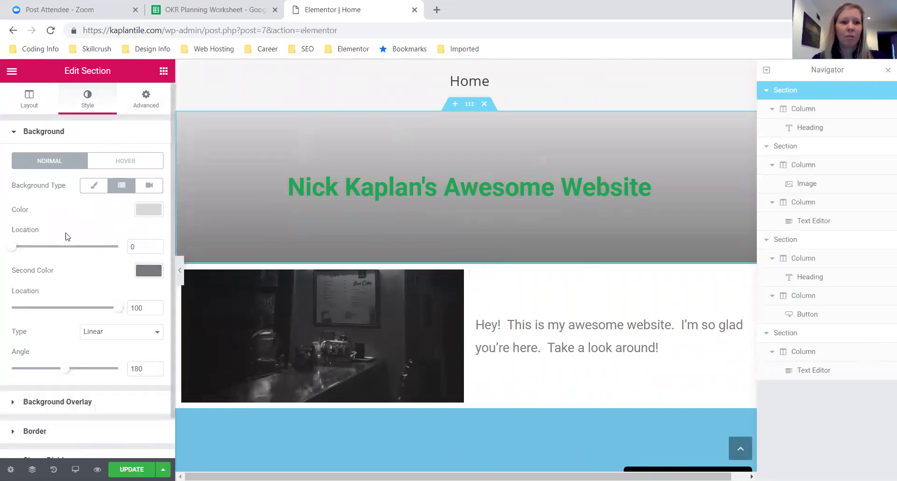
- Adjust the gradient's colour stop locations and angle for a light-to-dark 180° fade
{"action": "mouse_move", "coordinate": [14, 247]}
{"action": "left_mouse_down"}
{"action": "mouse_move", "coordinate": [80, 250]}
{"action": "mouse_move", "coordinate": [4, 251]}
{"action": "left_mouse_up"}
{"action": "mouse_move", "coordinate": [121, 309]}
{"action": "left_mouse_down"}
{"action": "mouse_move", "coordinate": [71, 307]}
{"action": "mouse_move", "coordinate": [134, 307]}
{"action": "left_mouse_up"}
{"action": "mouse_move", "coordinate": [63, 372]}
{"action": "left_mouse_down"}
{"action": "mouse_move", "coordinate": [83, 373]}
{"action": "mouse_move", "coordinate": [38, 373]}
{"action": "mouse_move", "coordinate": [72, 373]}
{"action": "mouse_move", "coordinate": [64, 374]}
{"action": "left_mouse_up"}
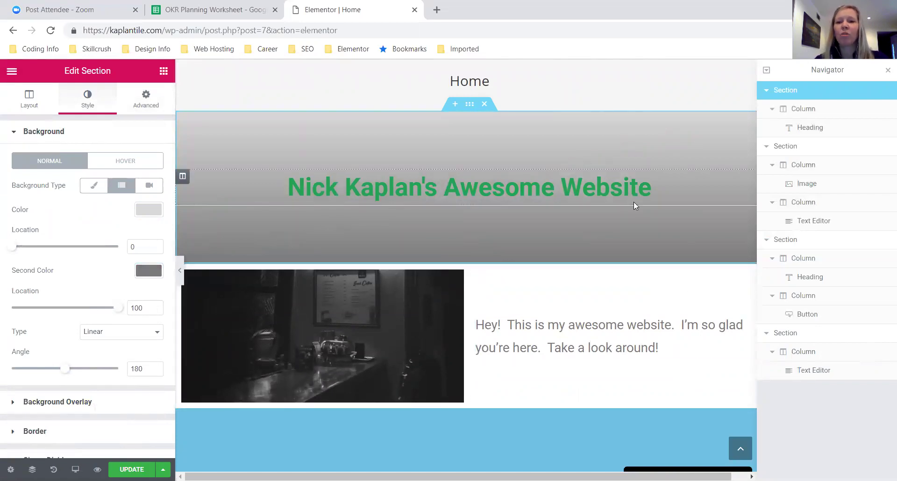
{"action": "scroll", "coordinate": [633, 206], "scroll_direction": "down", "scroll_amount": 2}
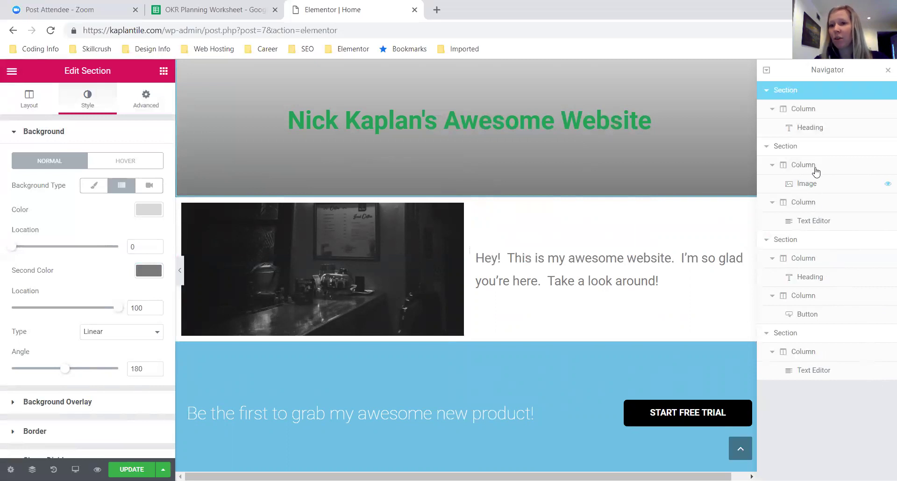
- Rename the blue call-to-action section to 'Section Two' in the Navigator
{"action": "left_click", "coordinate": [788, 241]}
{"action": "right_click", "coordinate": [795, 240]}
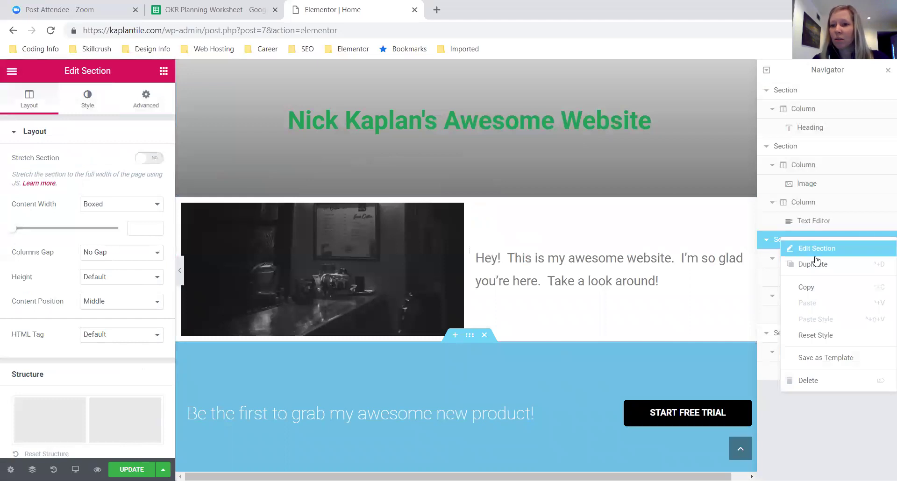
{"action": "left_click", "coordinate": [783, 248]}
{"action": "double_click", "coordinate": [787, 241]}
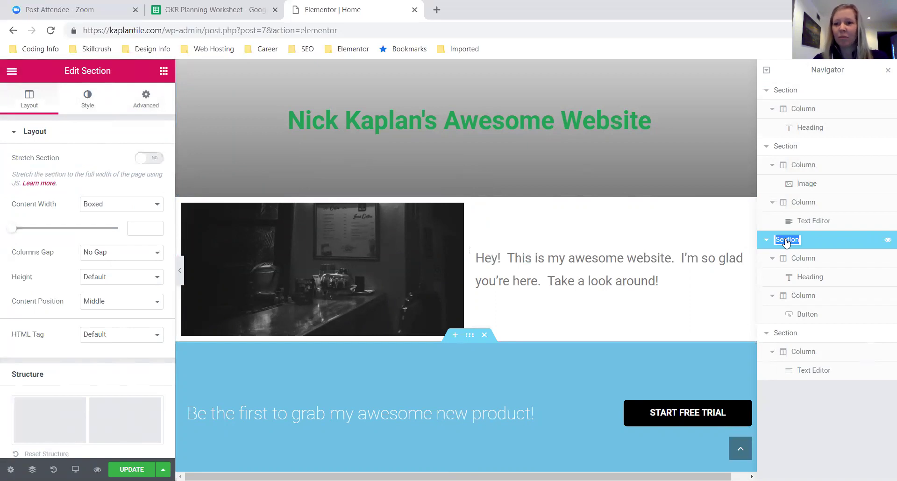
{"action": "type", "text": "Section Two"}
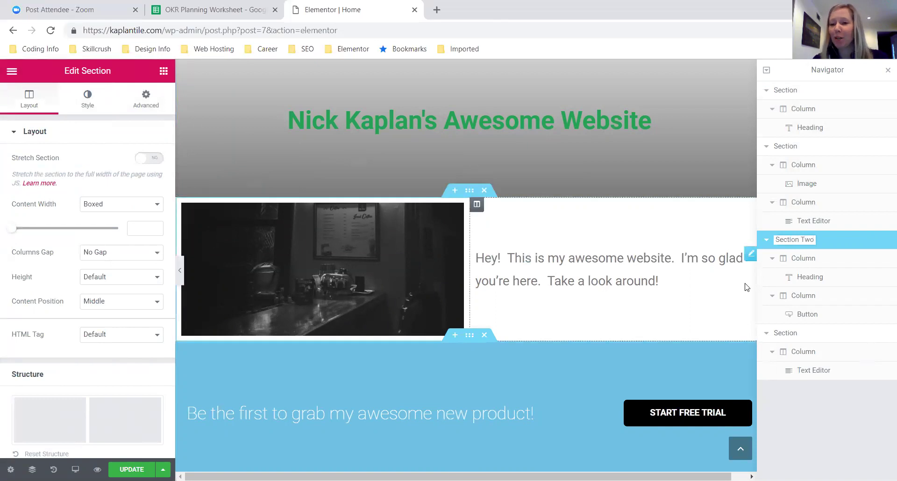
{"action": "left_click", "coordinate": [790, 334]}
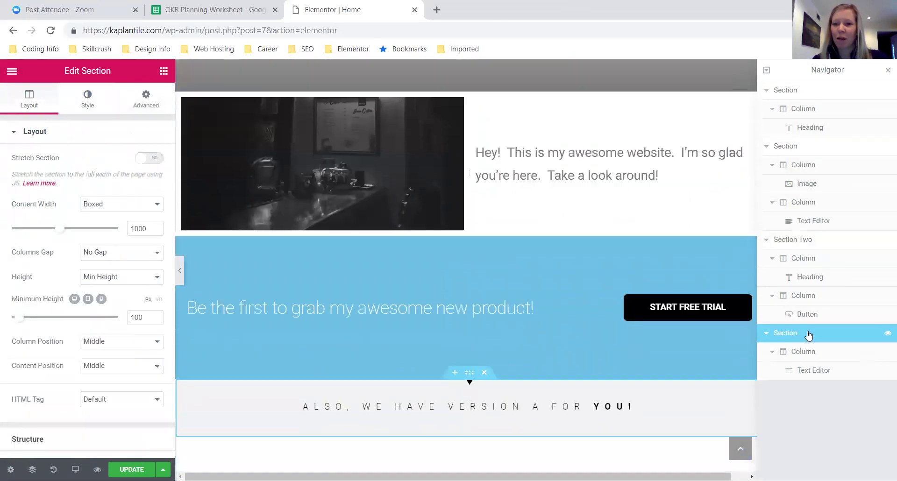
- Rename the tagline section 'CTA' and the image-and-text section 'Hero'
{"action": "double_click", "coordinate": [789, 334]}
{"action": "type", "text": "CTA"}
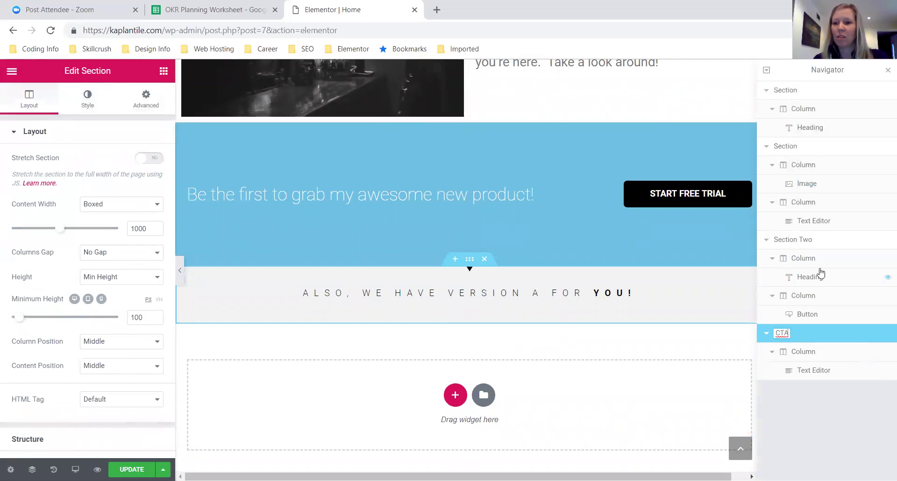
{"action": "left_click", "coordinate": [786, 146]}
{"action": "double_click", "coordinate": [788, 147]}
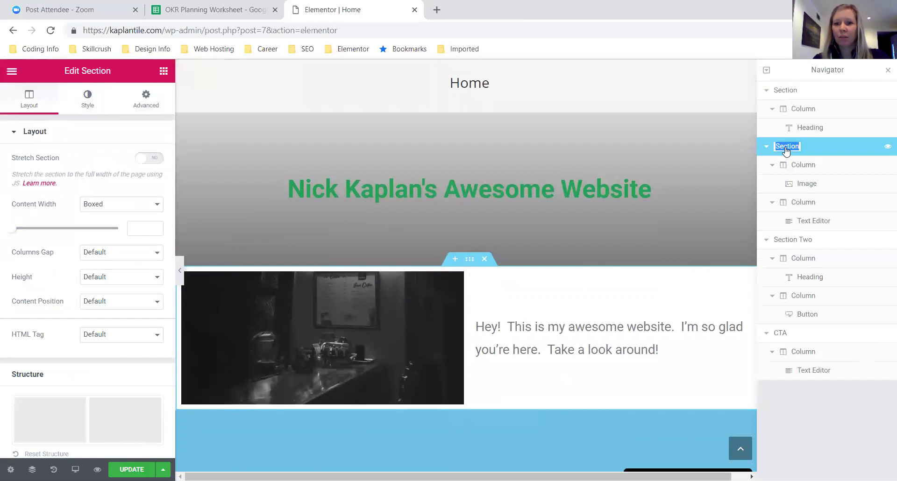
{"action": "type", "text": "Hel"}
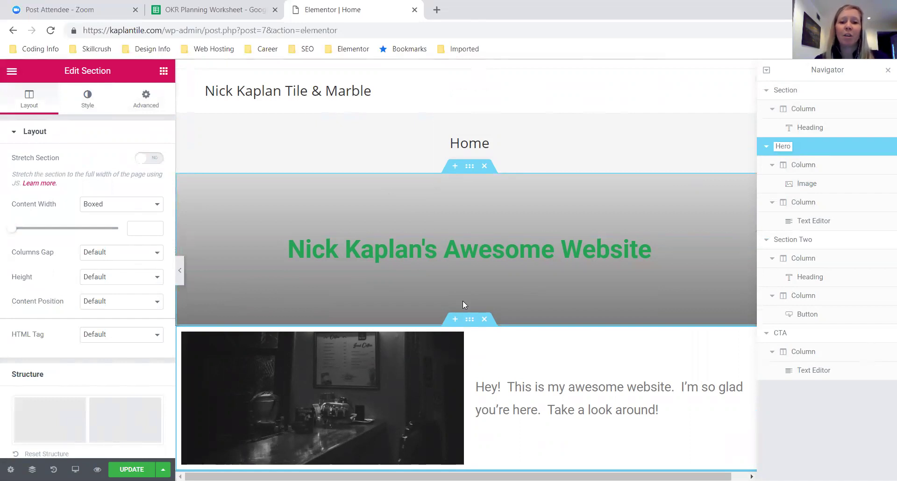
{"action": "scroll", "coordinate": [463, 305], "scroll_direction": "down", "scroll_amount": 4}
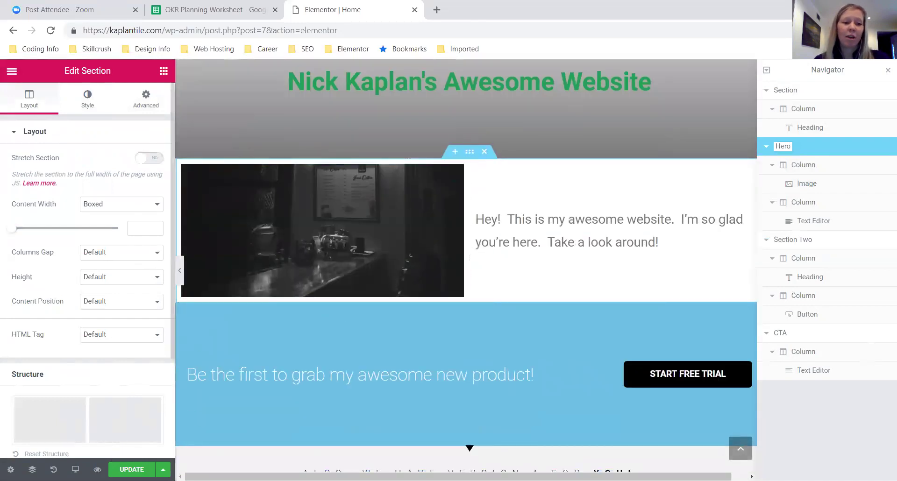
{"action": "key", "text": "Return"}
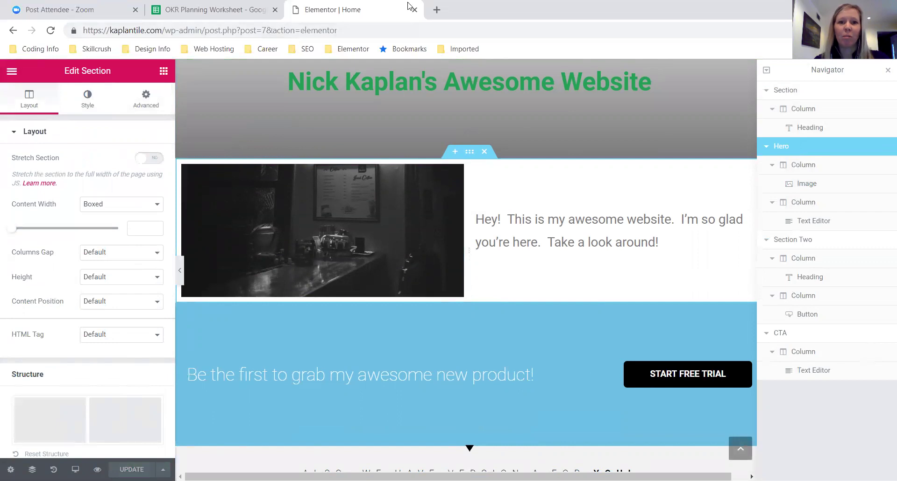
- Open a new browser tab, then go back to the editor and launch Preview Changes
{"action": "left_click", "coordinate": [433, 9]}
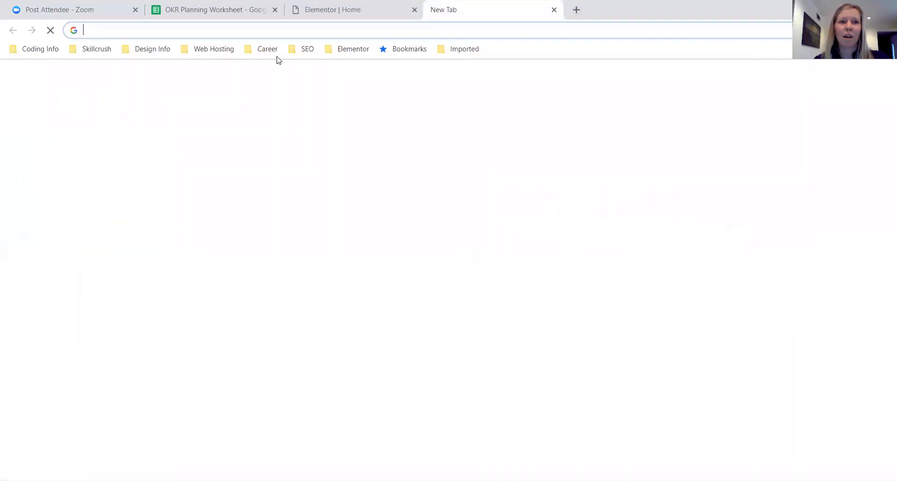
{"action": "type", "text": "k"}
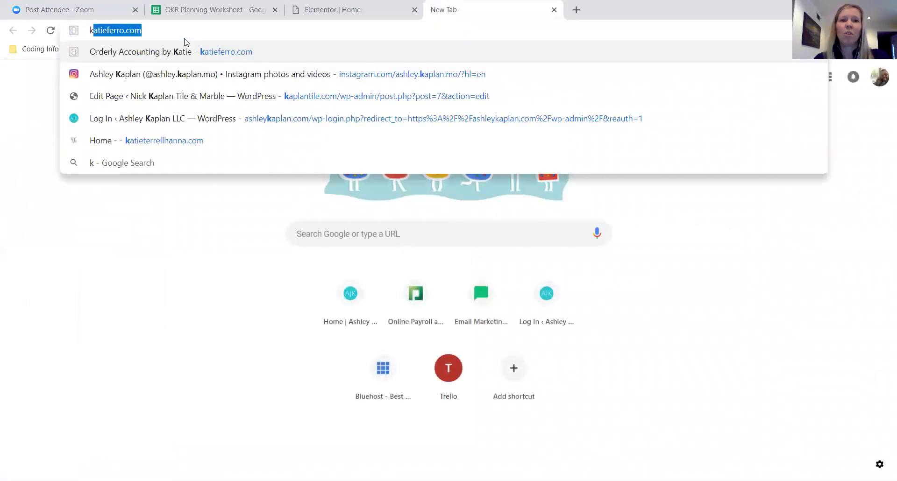
{"action": "left_click", "coordinate": [351, 12]}
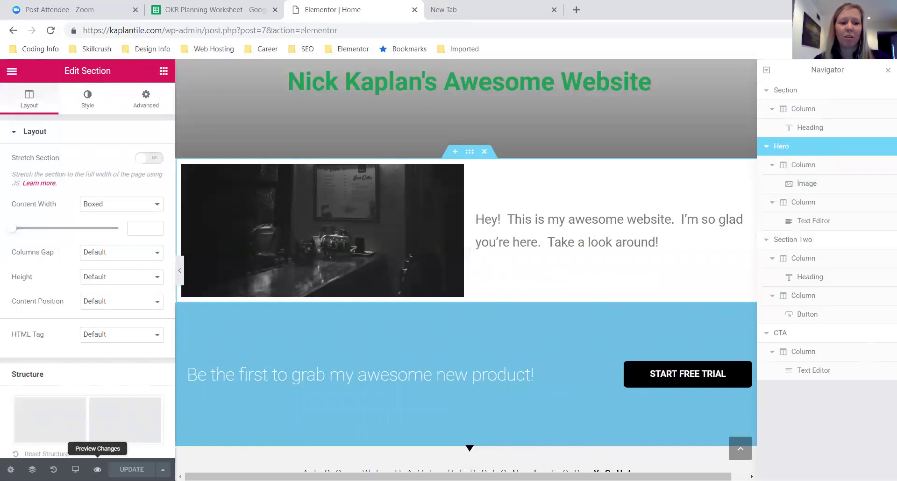
{"action": "left_click", "coordinate": [97, 469]}
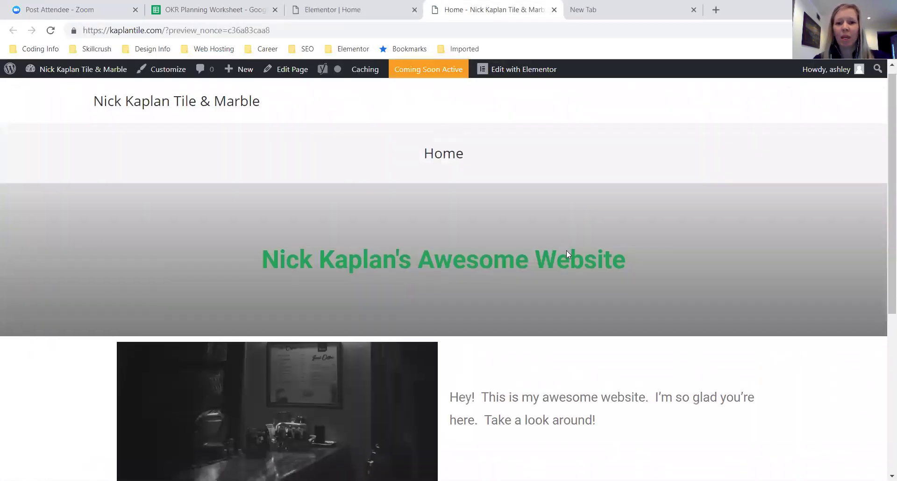
- Scroll through the Home page preview showing heading, photo, blue banner and tagline, then back up
{"action": "scroll", "coordinate": [568, 255], "scroll_direction": "down", "scroll_amount": 6}
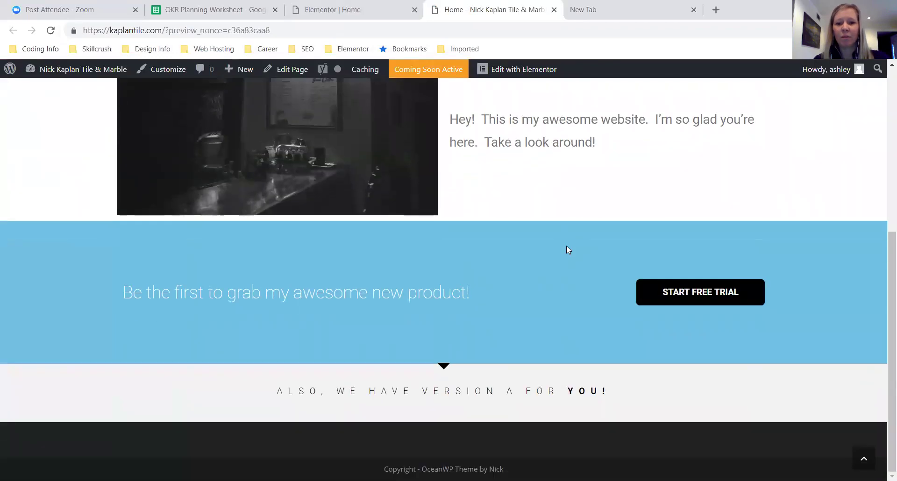
{"action": "scroll", "coordinate": [567, 246], "scroll_direction": "up", "scroll_amount": 7}
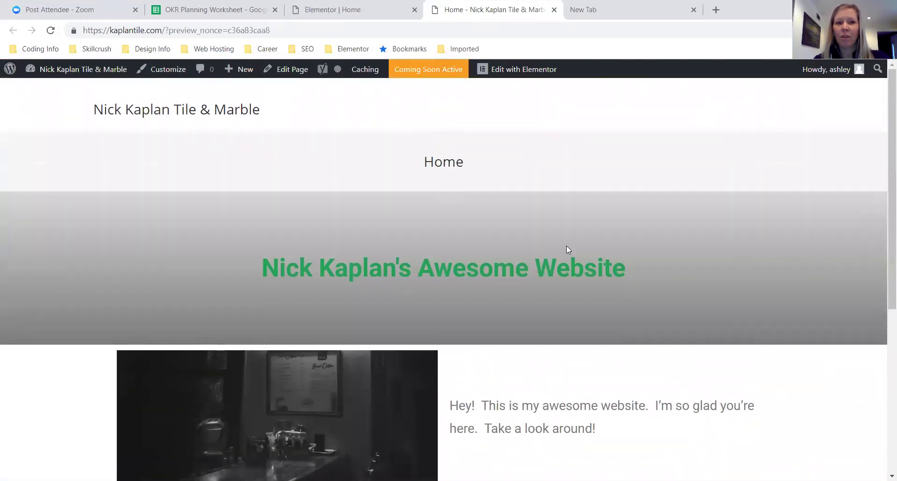